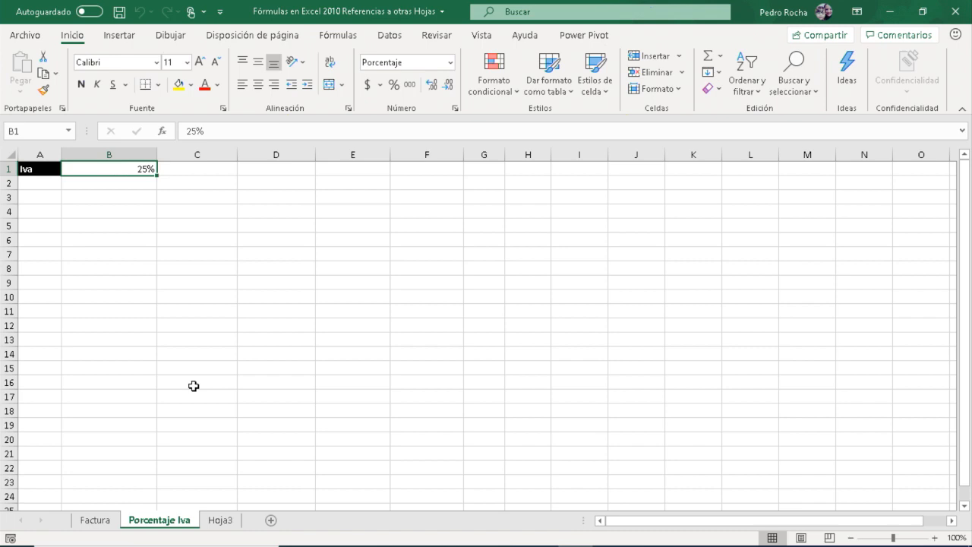
Step: Set the Iva percentage in cell B1 of the Porcentaje Iva sheet to 20%, save the workbook and close it
key("BackSpace")
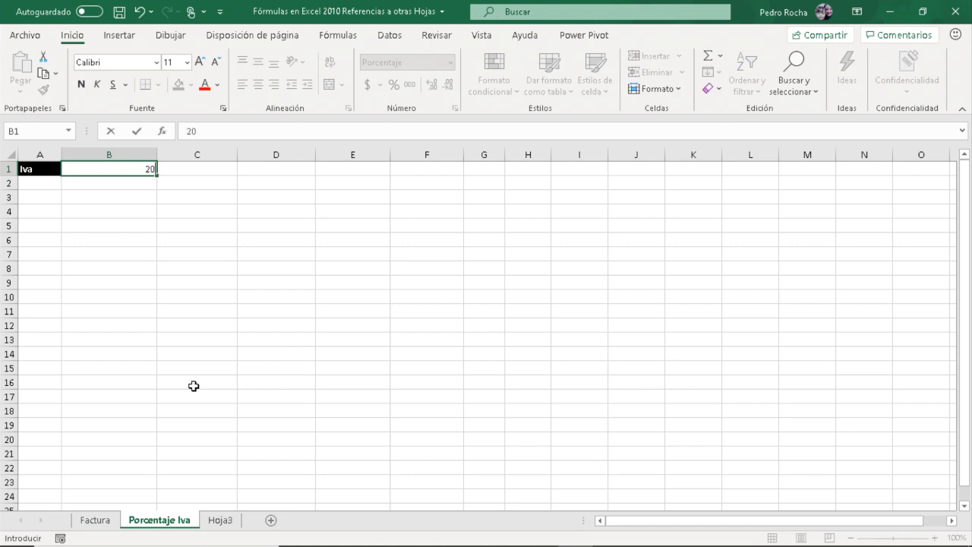
type("20%")
left_click(119, 12)
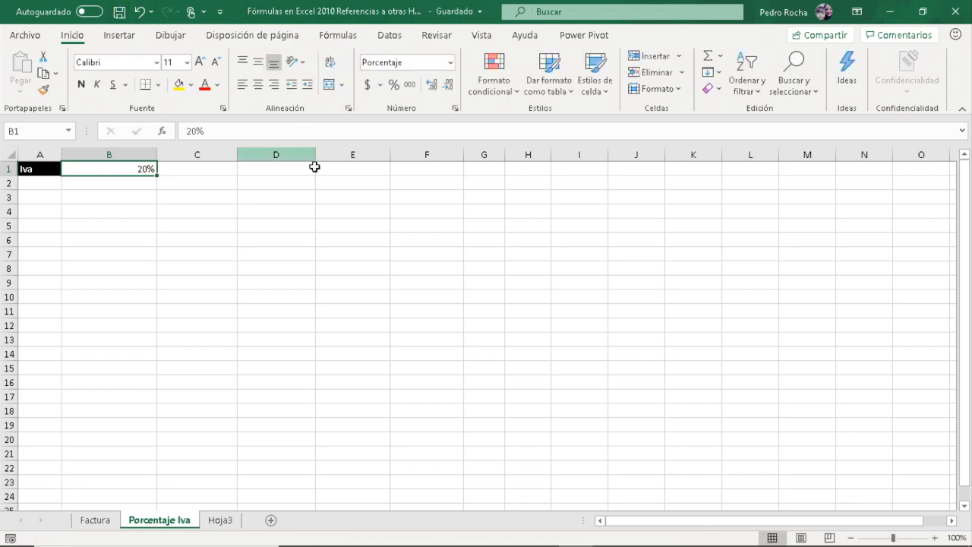
left_click(950, 22)
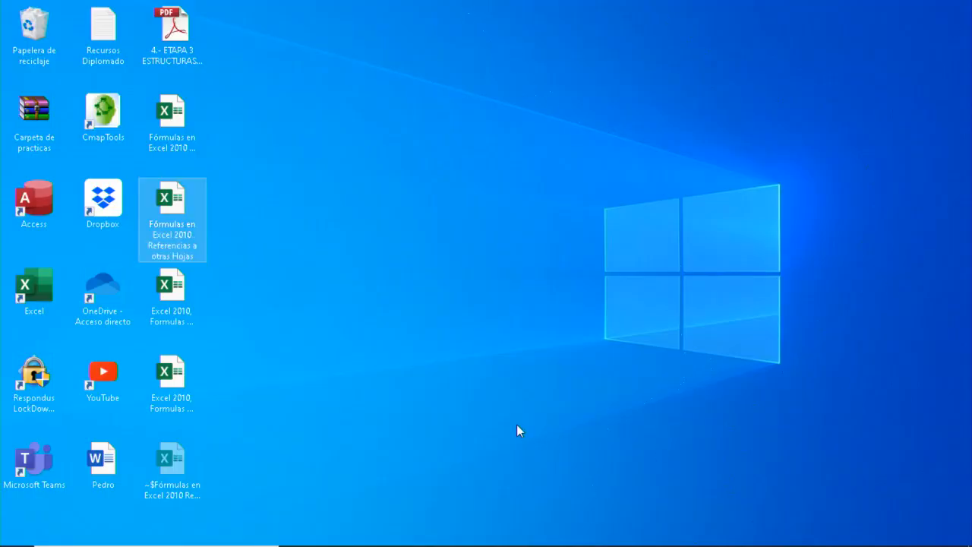
Step: Open the workbook "Fórmulas en Excel 2010 Referencias a otros Libros" without updating its external links, check the Iva column and close it
left_click(183, 133)
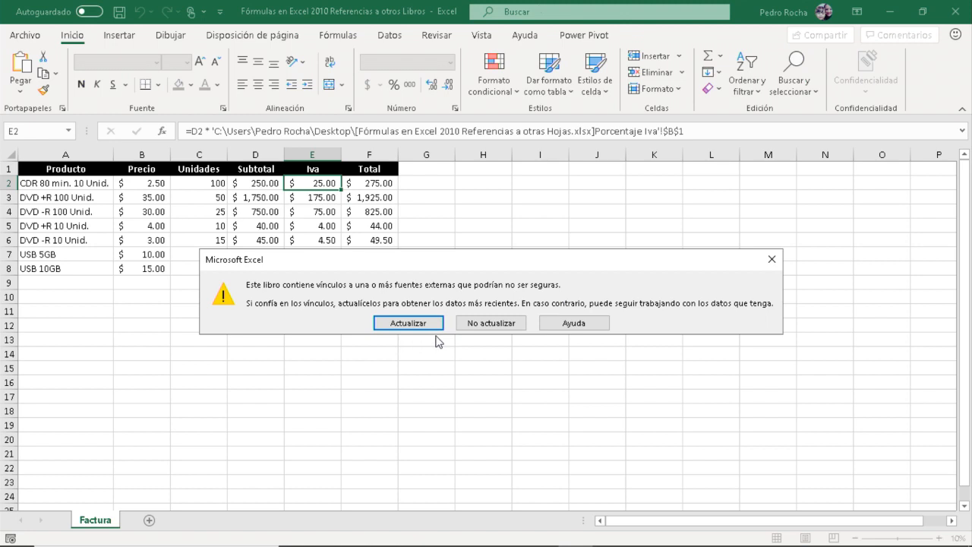
left_click(486, 325)
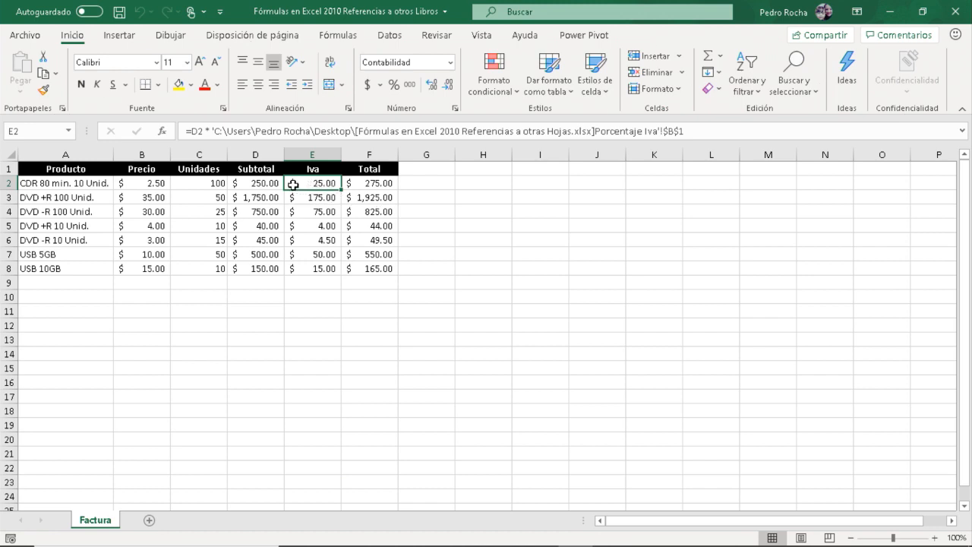
left_click(956, 16)
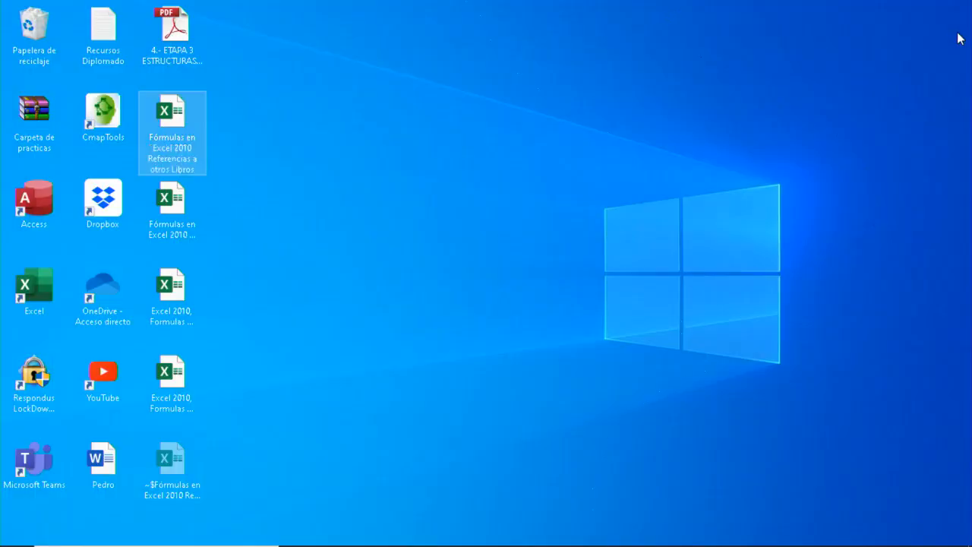
Step: In the workbook "Fórmulas en Excel 2010 Referencias a otras Hojas", set the Iva percentage in B1 to 22%, save and close it
left_click(178, 215)
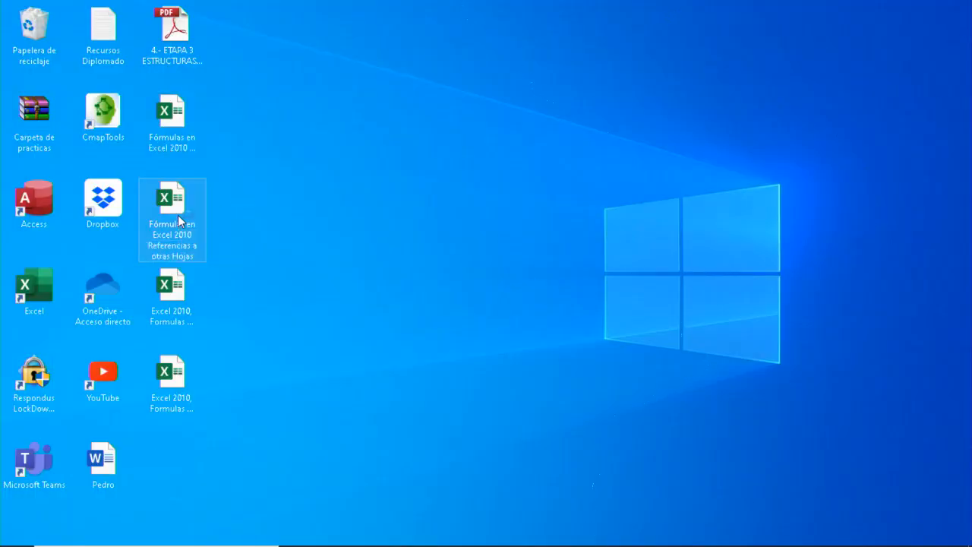
double_click(178, 215)
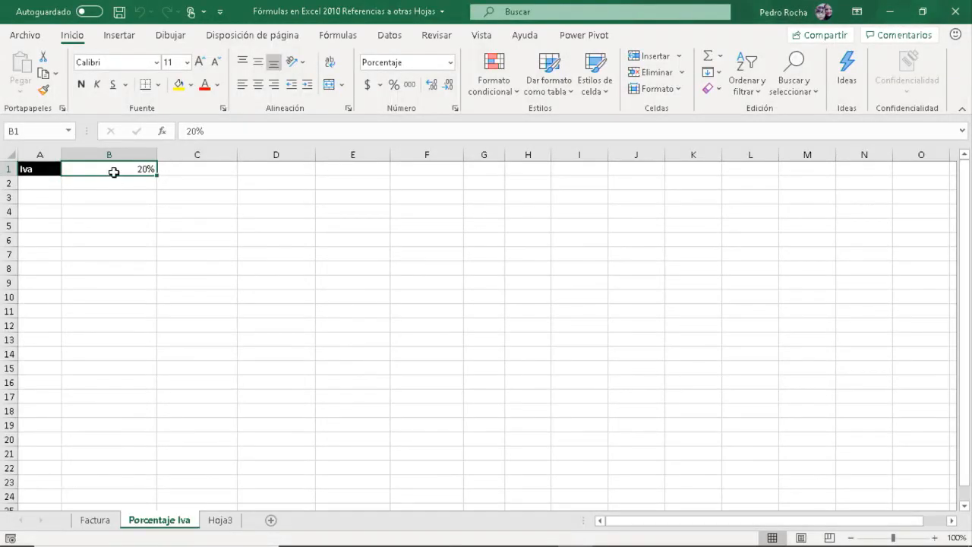
key("BackSpace")
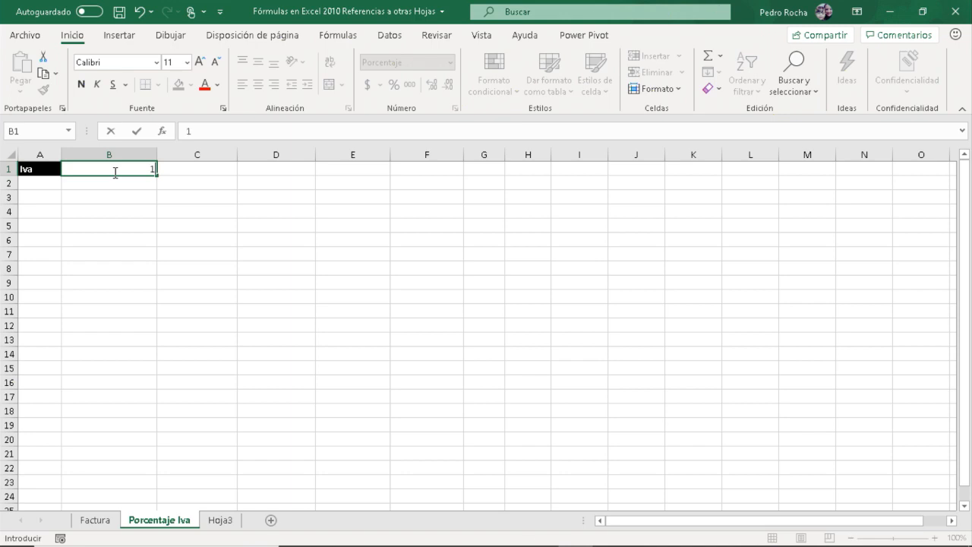
key("BackSpace")
type("22%")
left_click(119, 12)
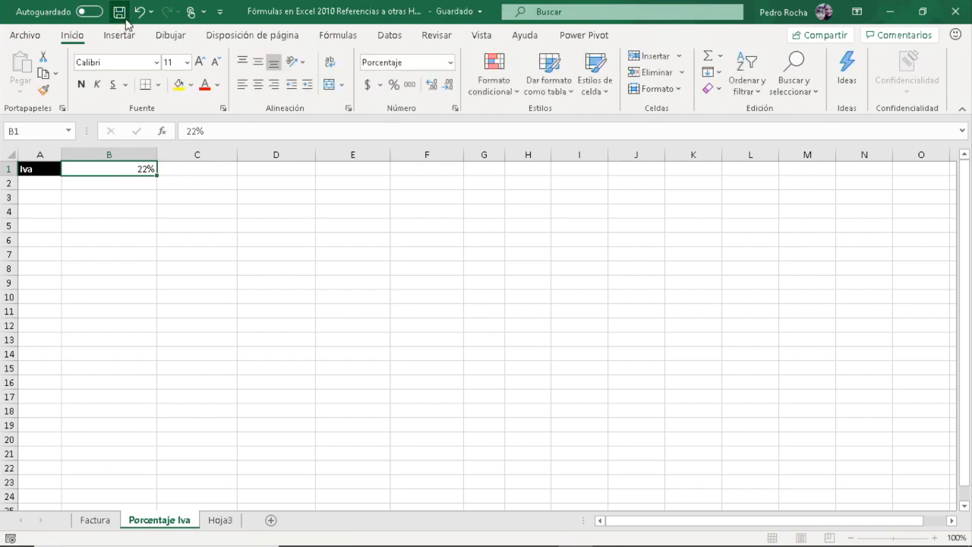
left_click(955, 12)
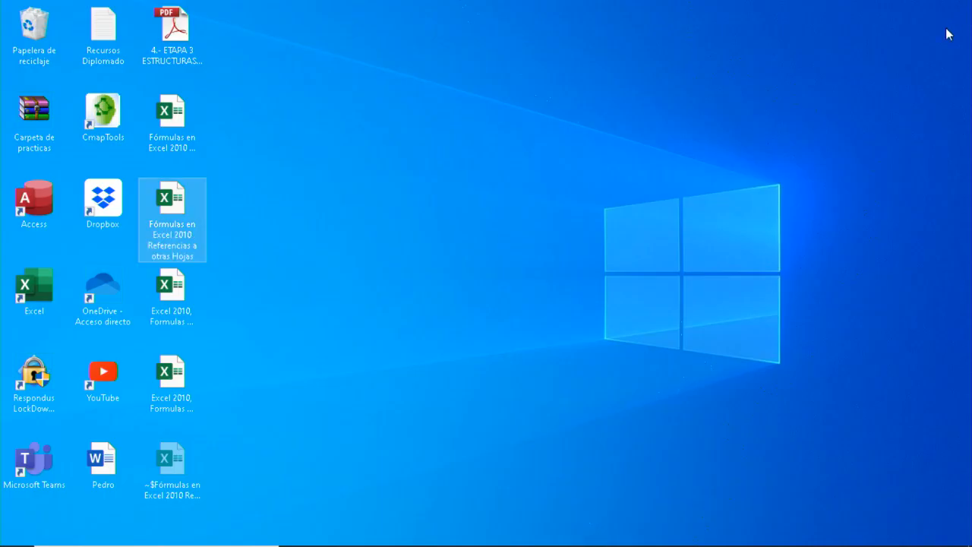
Step: Open the workbook "Fórmulas en Excel 2010 Referencias a otros Libros" and update its external links
left_click(187, 138)
double_click(186, 132)
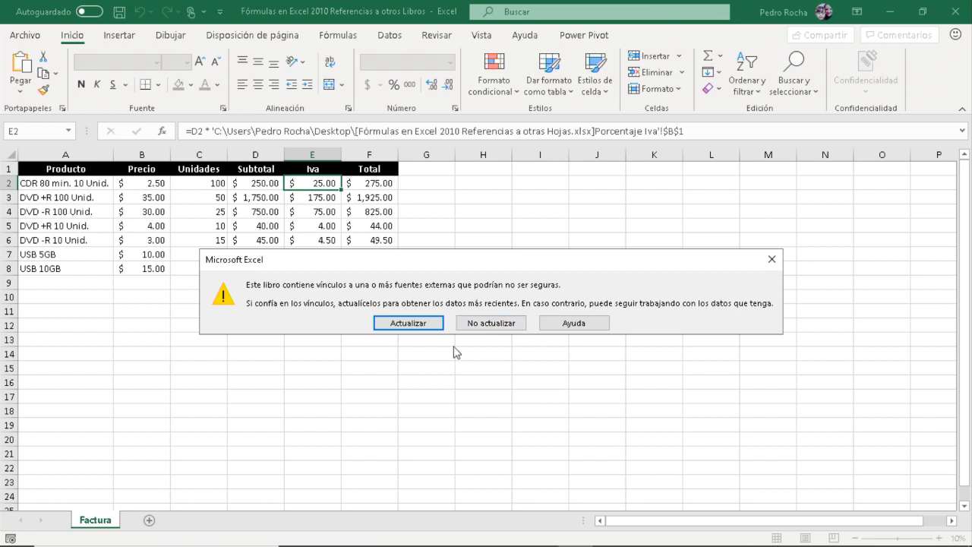
left_click(407, 322)
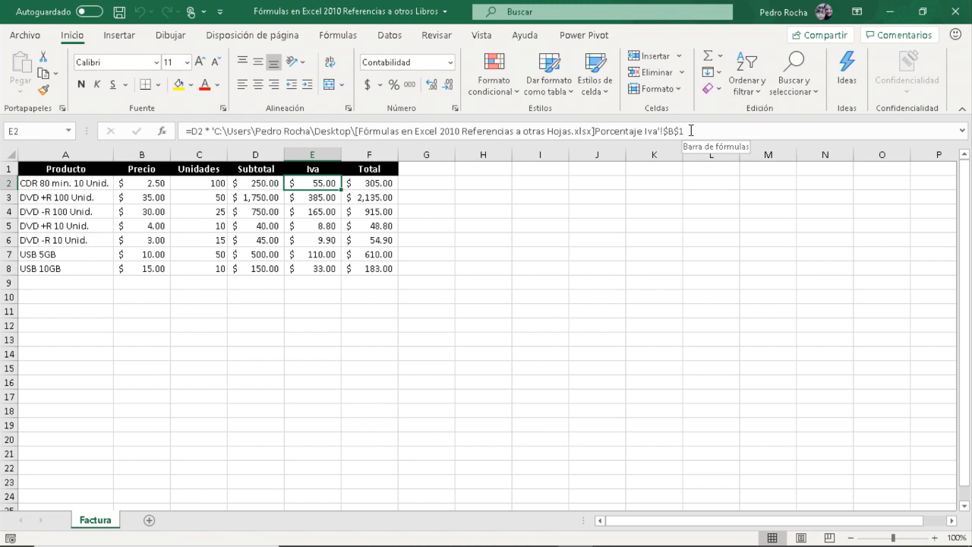
Step: Examine the reference to the other workbook in the Iva formula of cell E2 without changing it
left_click(215, 131)
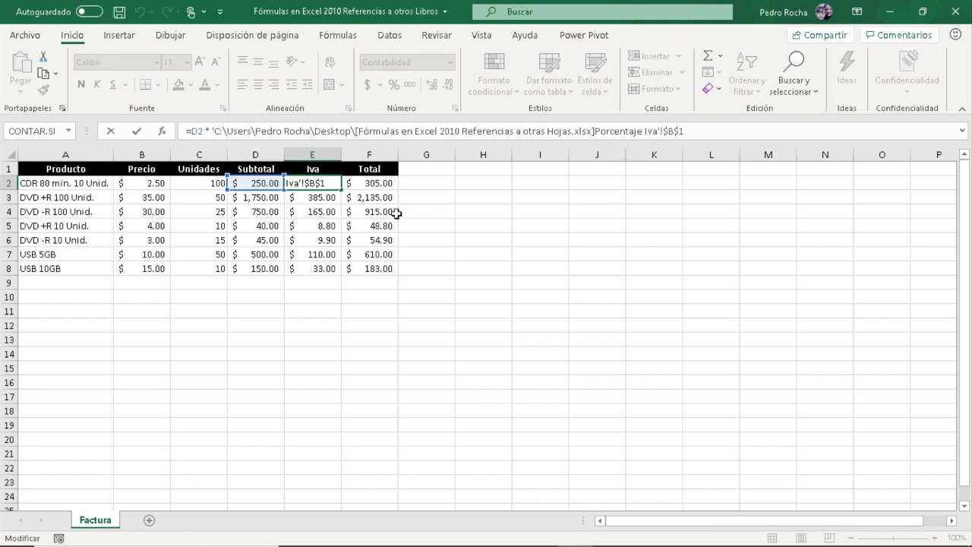
key("Return")
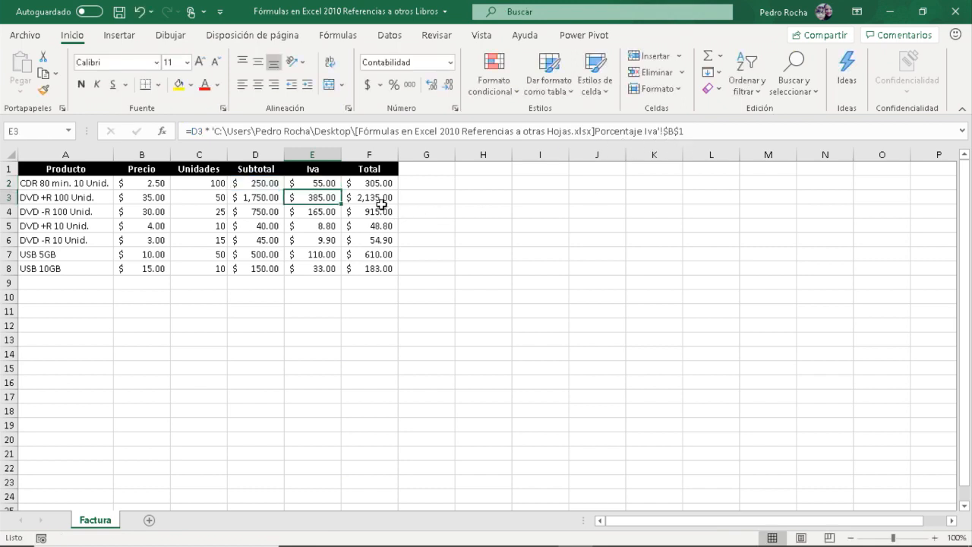
left_click(330, 184)
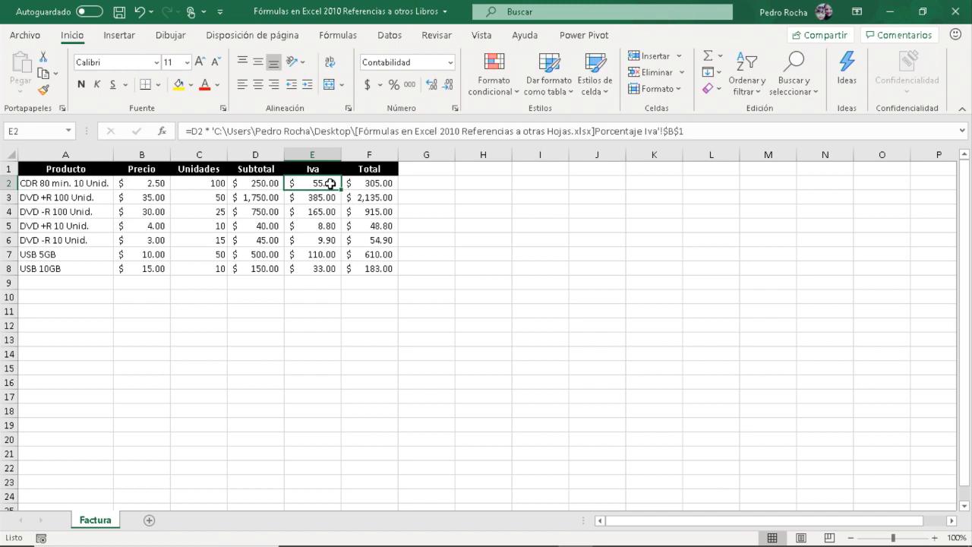
Step: Close the workbook "Fórmulas en Excel 2010 Referencias a otros Libros", saving its changes
left_click(965, 7)
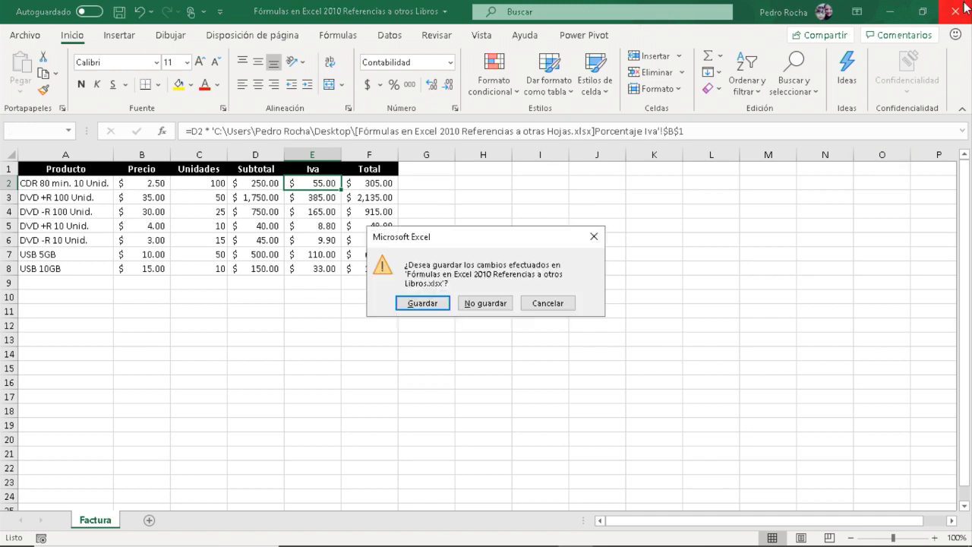
left_click(422, 303)
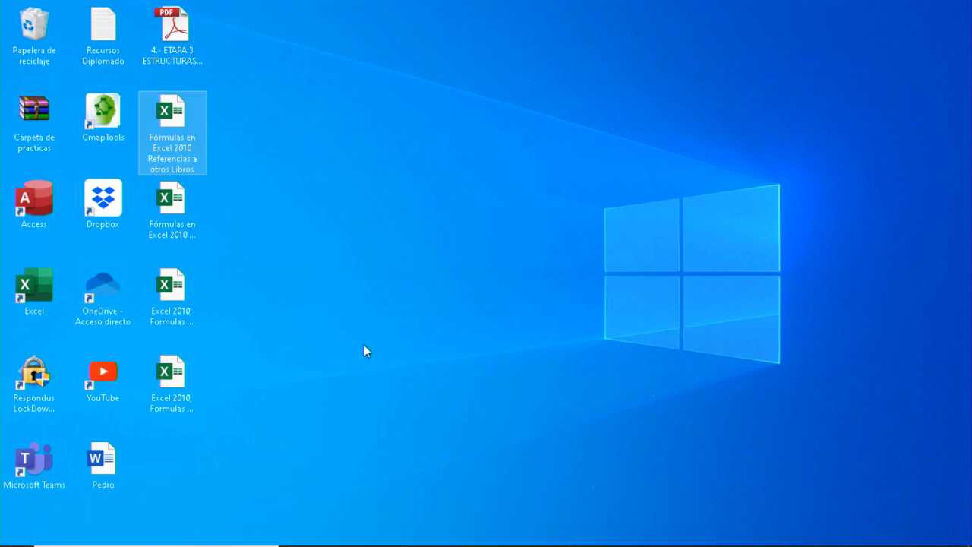
left_click(362, 345)
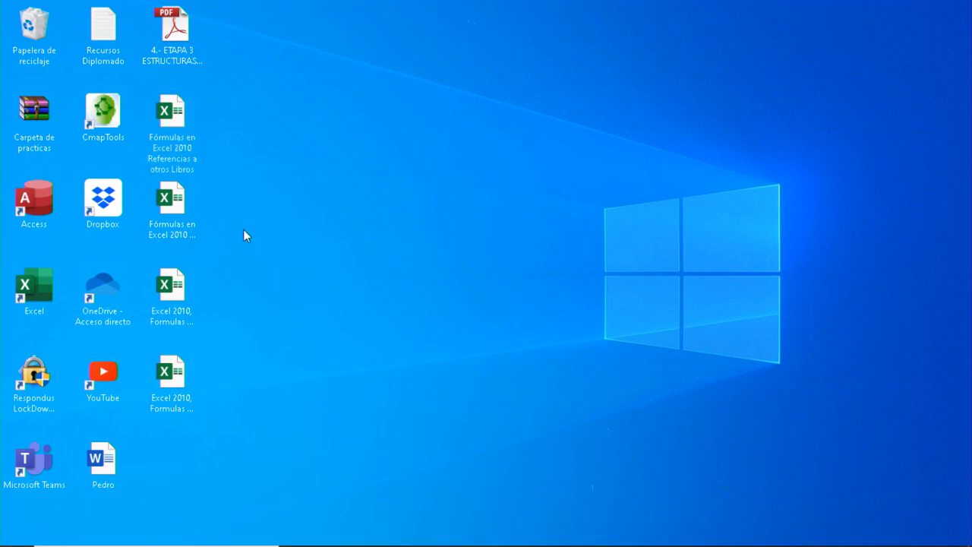
Step: Launch Excel and open the workbook "Excel 2010, Formulas y Nombres. 1ª Parte" from the Escritorio folder
left_click(43, 302)
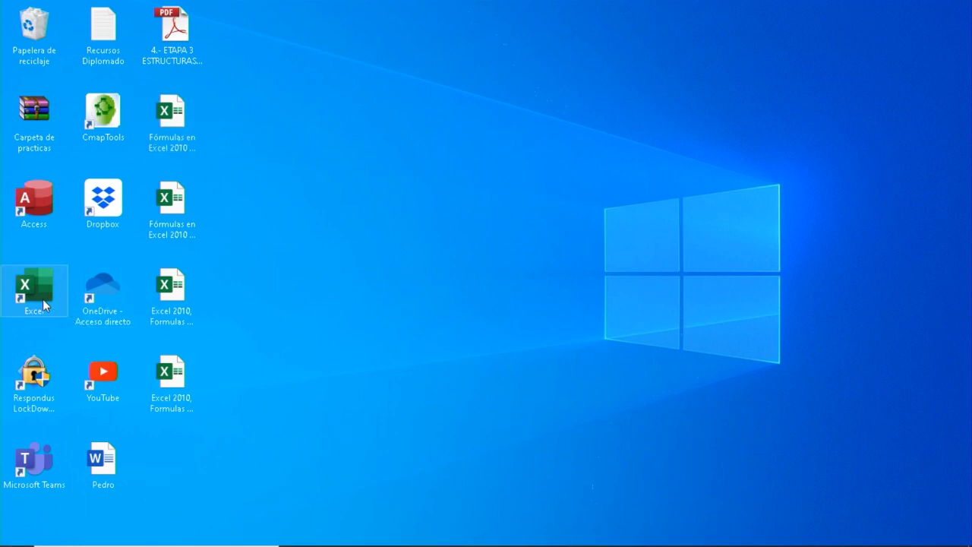
double_click(42, 300)
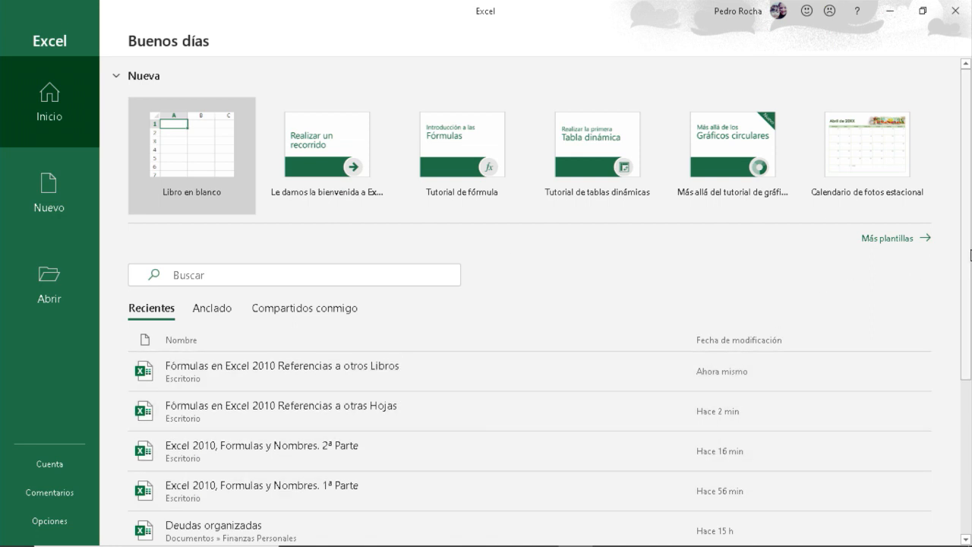
scroll(970, 255, "down", 1)
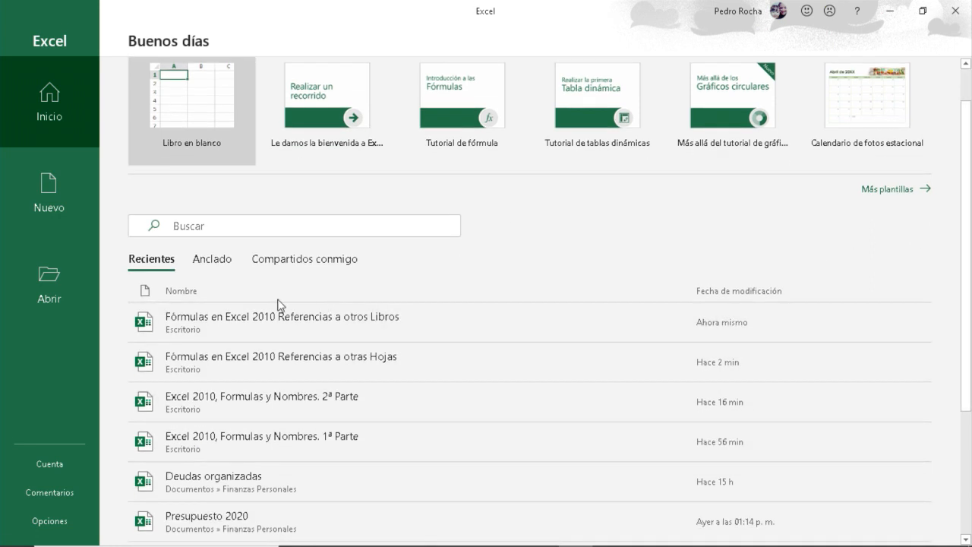
left_click(42, 306)
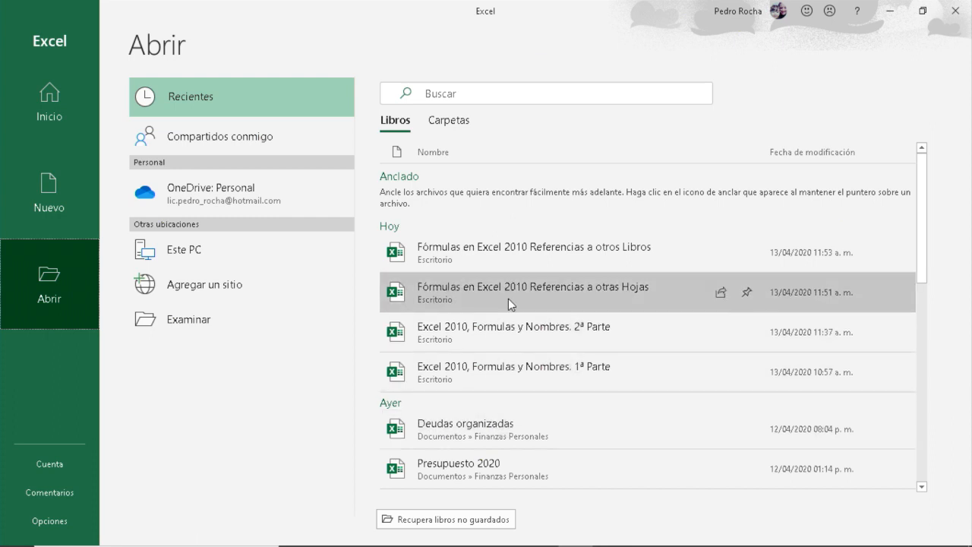
left_click(327, 256)
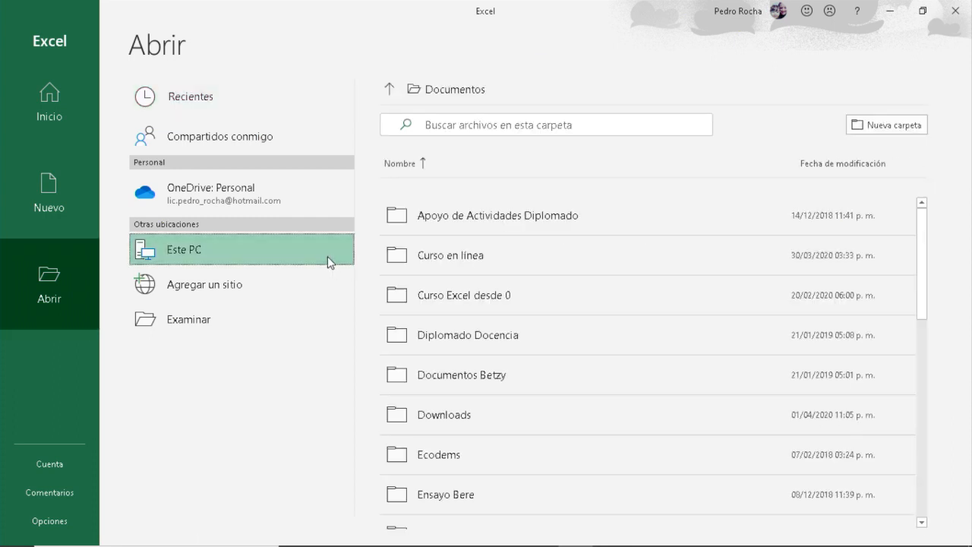
left_click(455, 94)
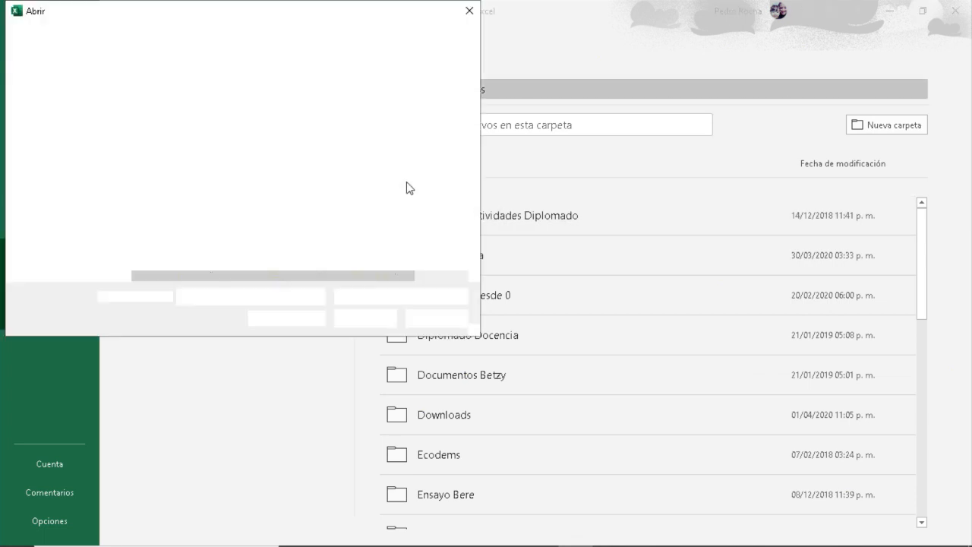
left_click(76, 182)
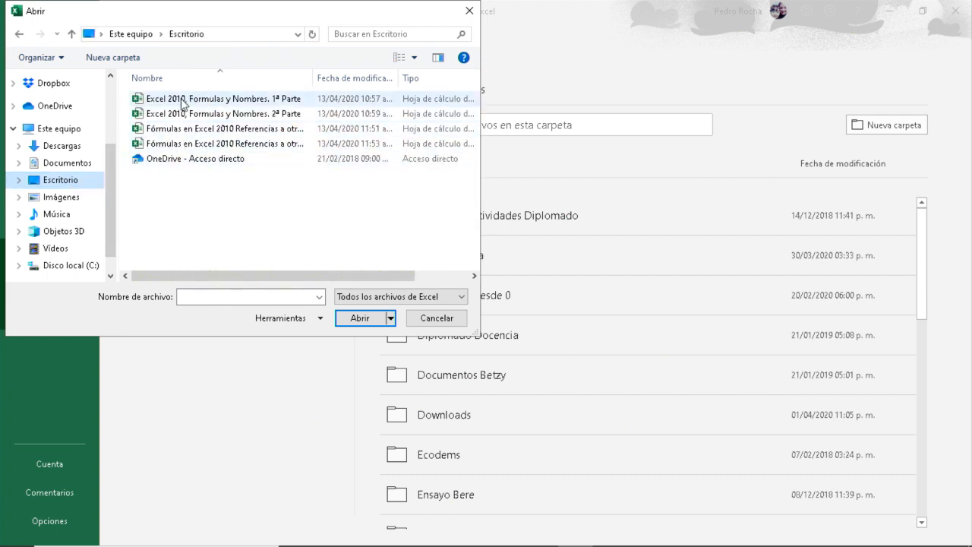
left_click(225, 102)
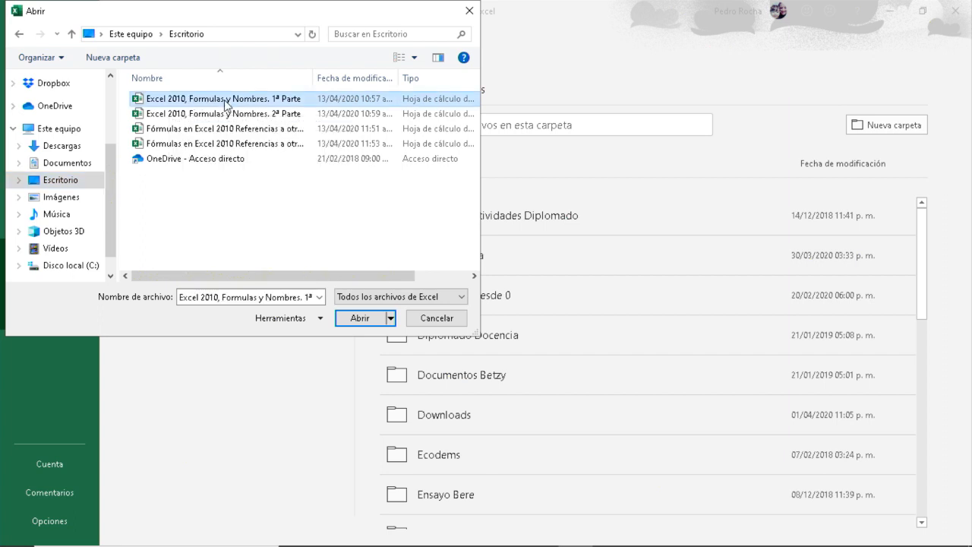
left_click(360, 318)
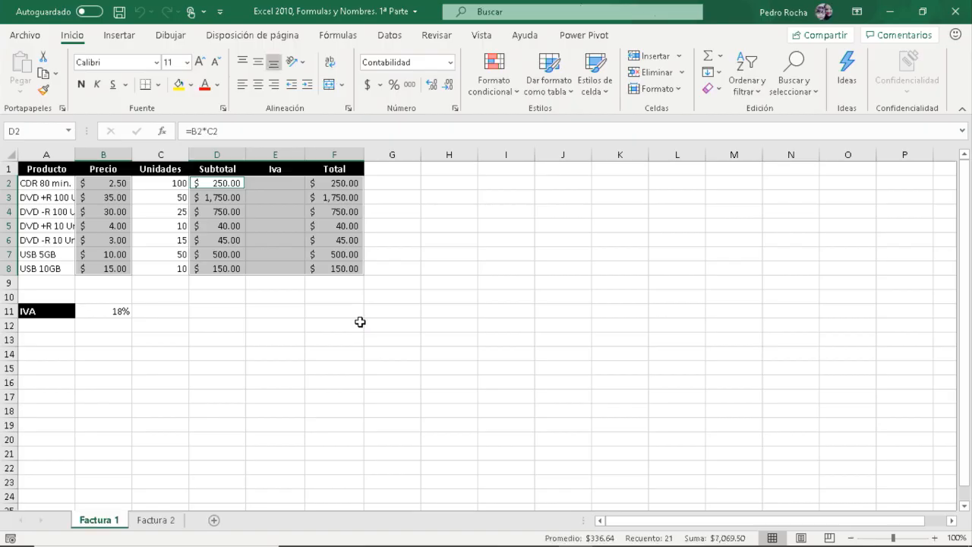
left_click(56, 183)
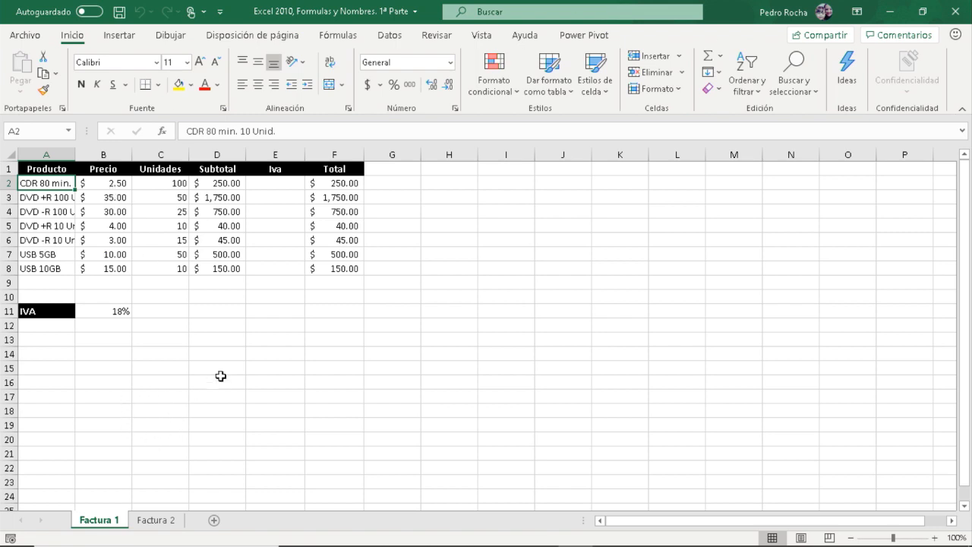
left_click(248, 352)
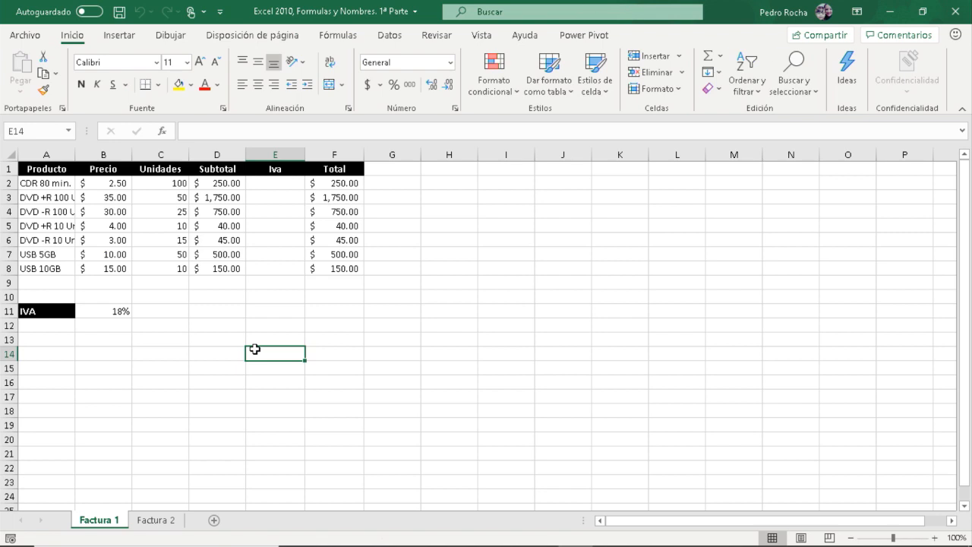
left_click(230, 364)
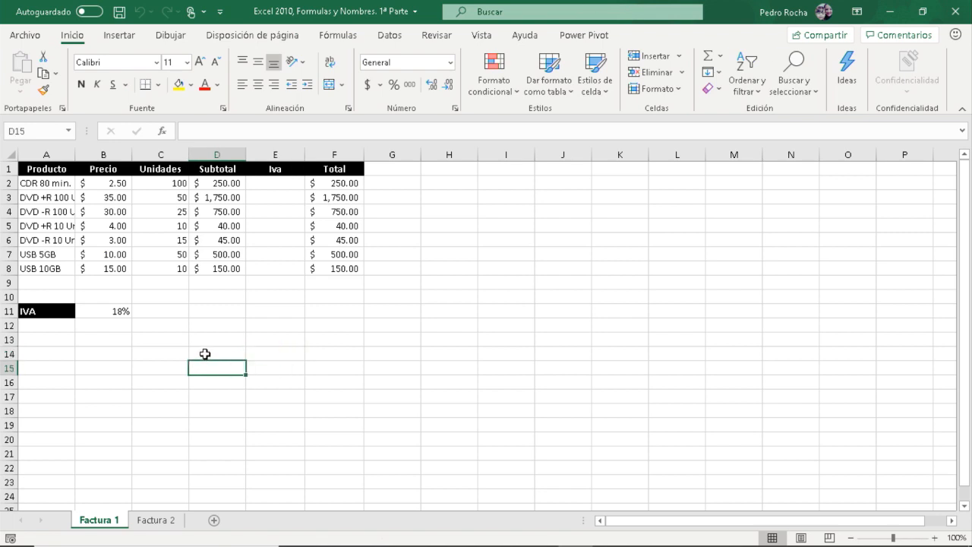
left_click(202, 353)
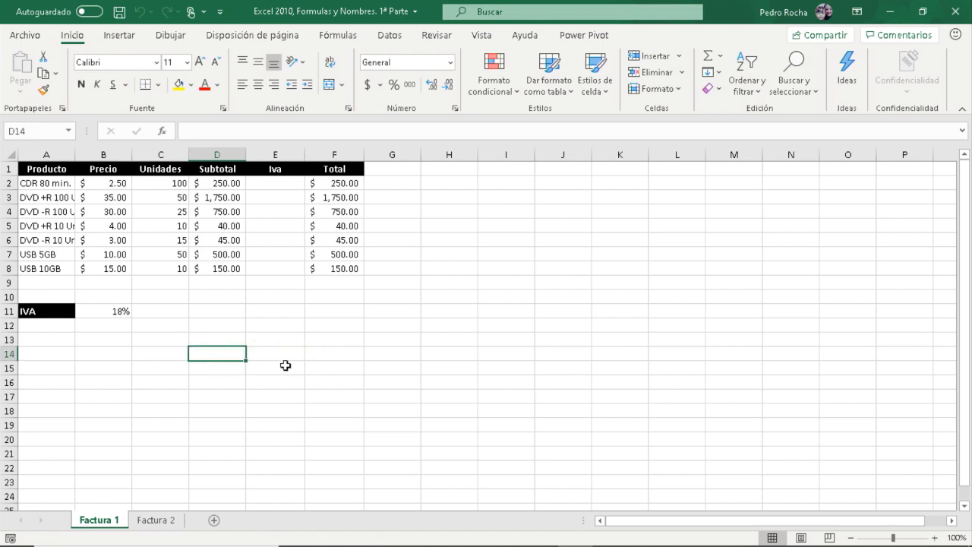
left_click(323, 337)
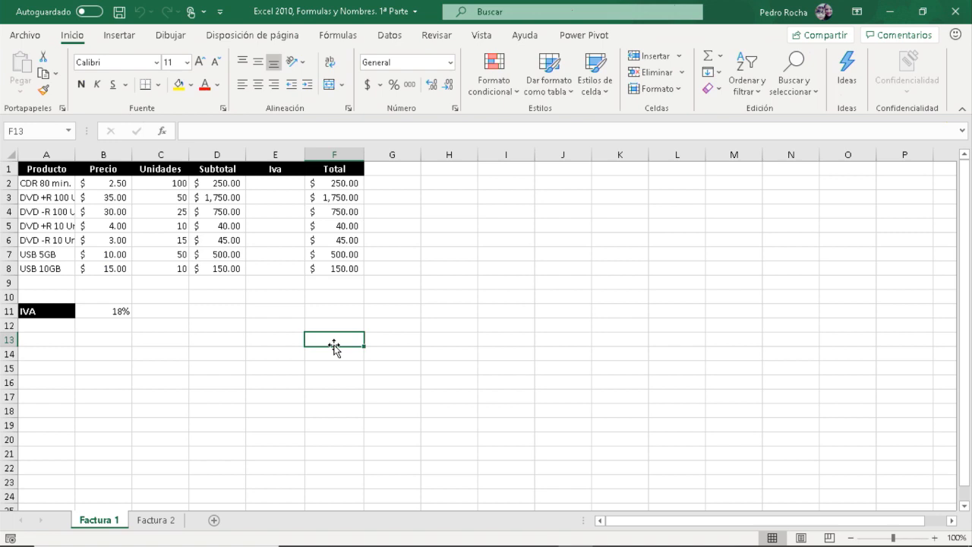
left_click(276, 345)
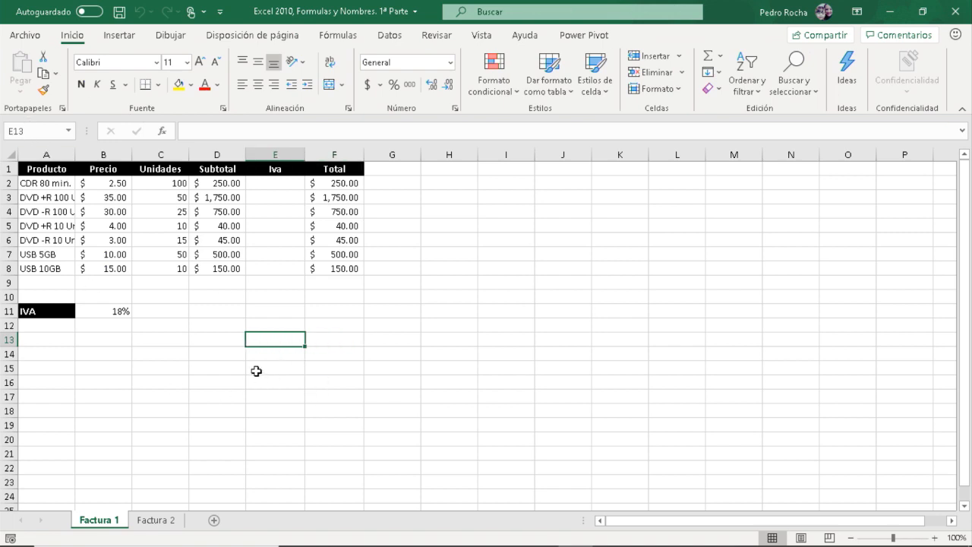
left_click(212, 367)
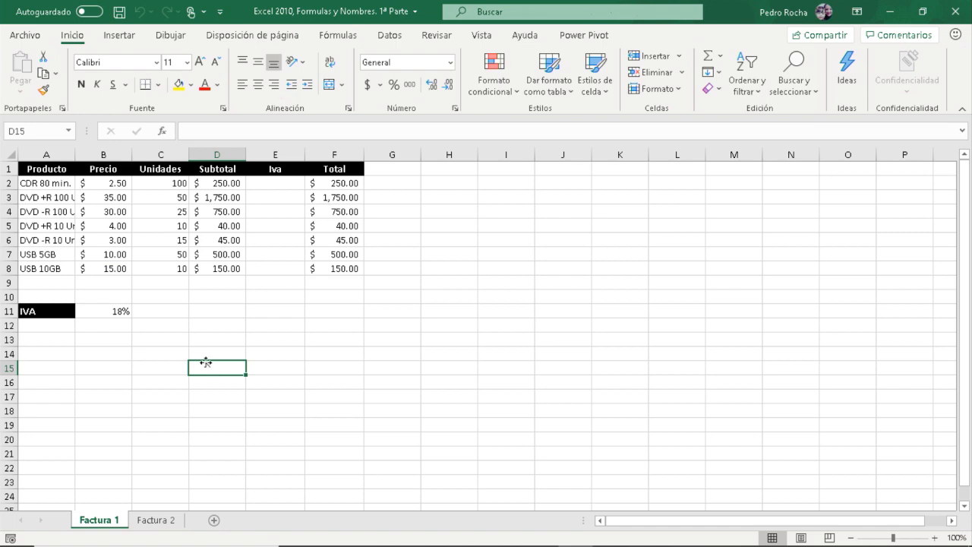
Step: Examine the IVA percentage in cell B11 and the empty Iva cell E2 on the Factura 1 sheet
left_click(257, 330)
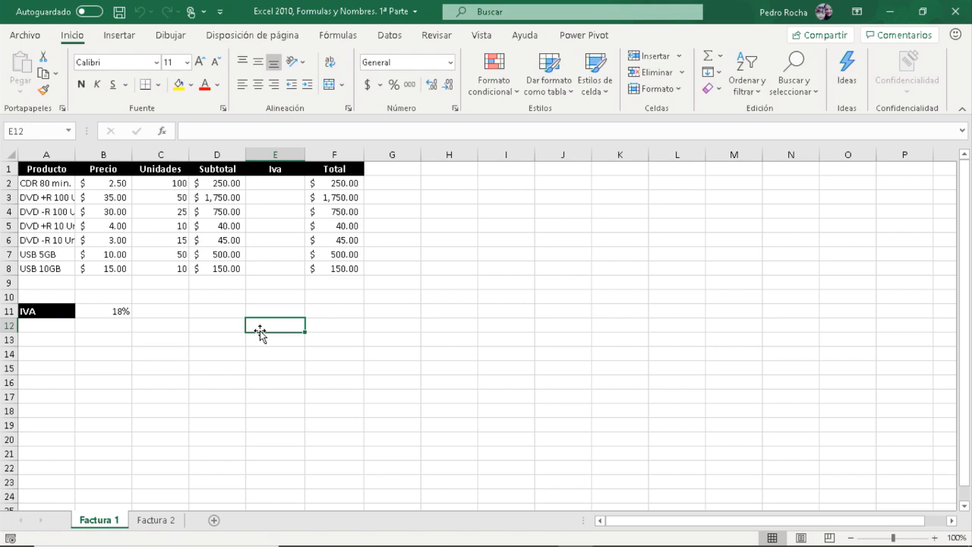
key("Left")
key("Left")
key("Left")
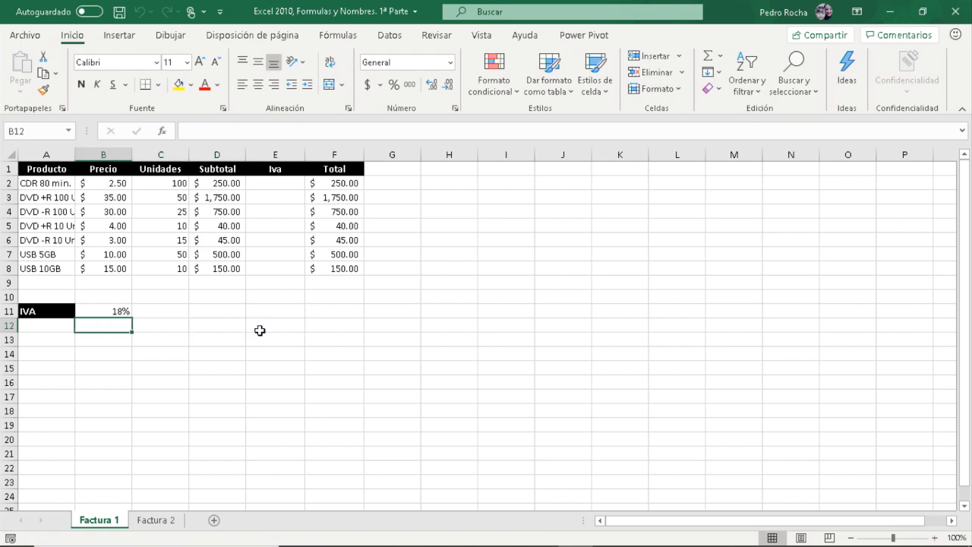
key("Up")
key("Down")
key("Up")
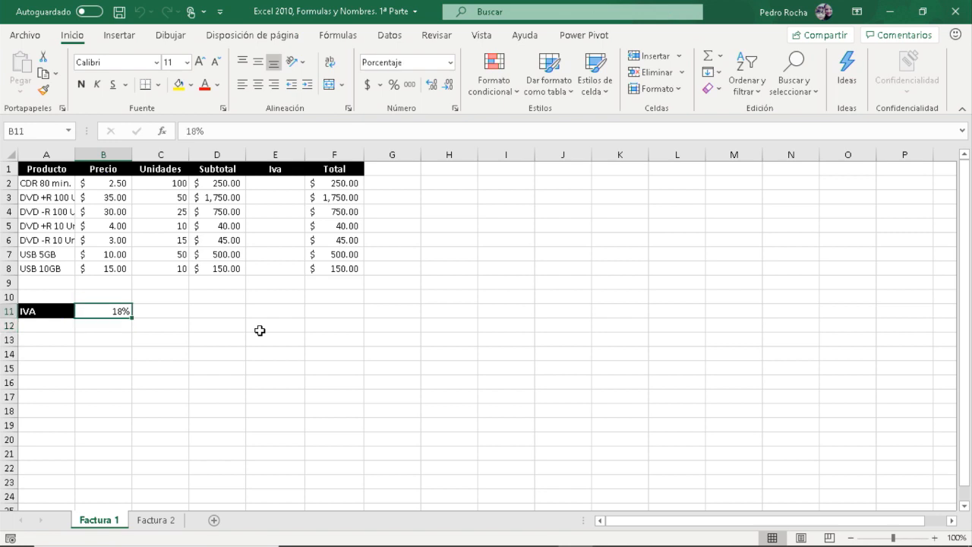
key("Right")
key("Right")
key("Right")
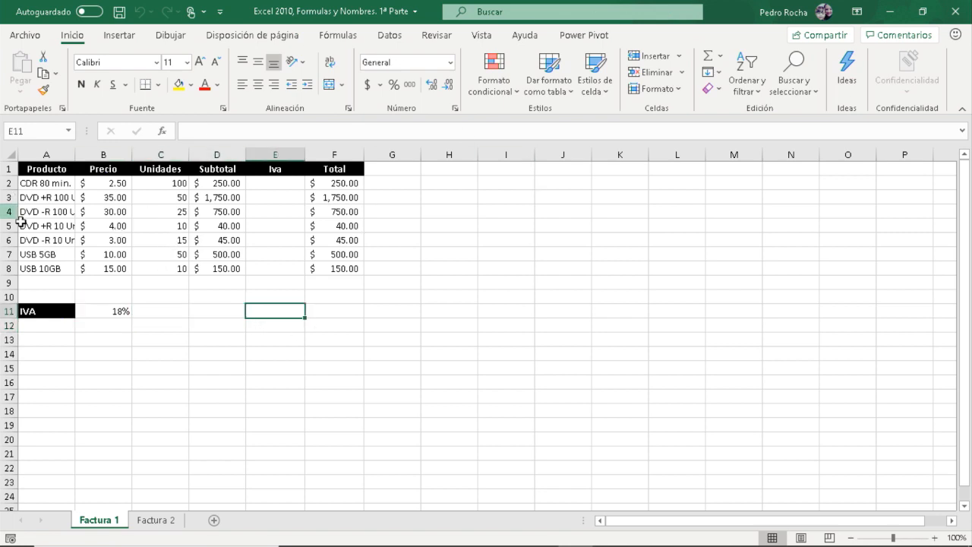
left_click(274, 181)
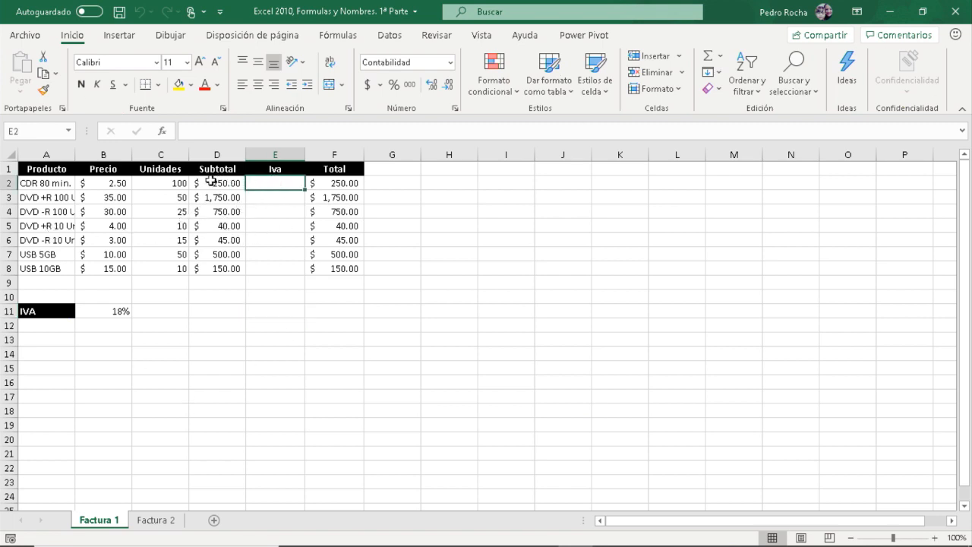
left_click(102, 314)
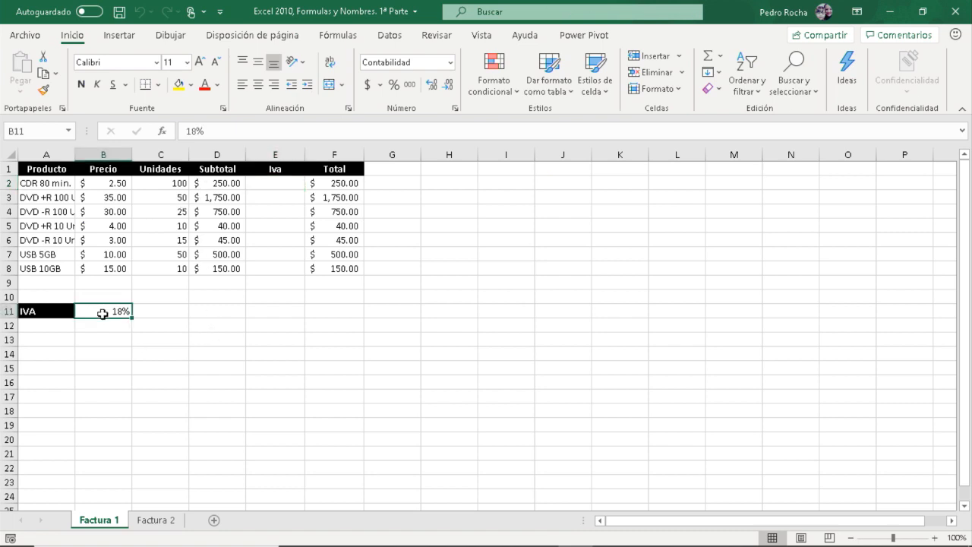
left_click(290, 181)
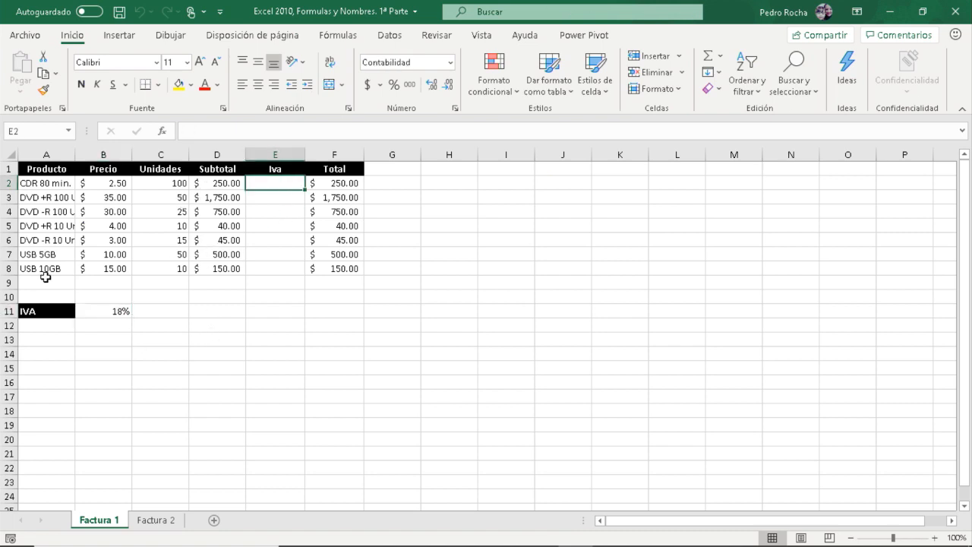
left_click(92, 313)
Step: Enter the formula =D2 * B11 in cell E2 to calculate the Iva of the first product
left_click(255, 187)
type("=")
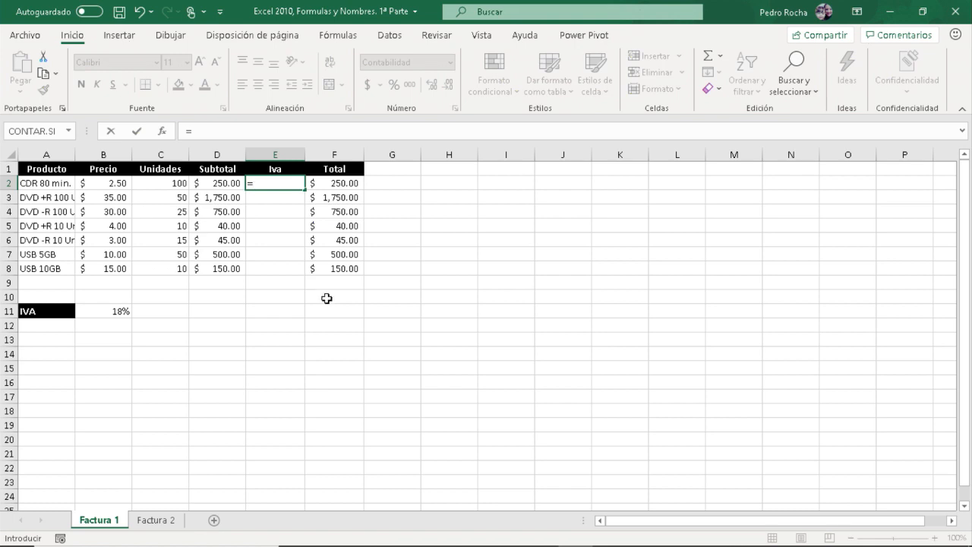
left_click(216, 184)
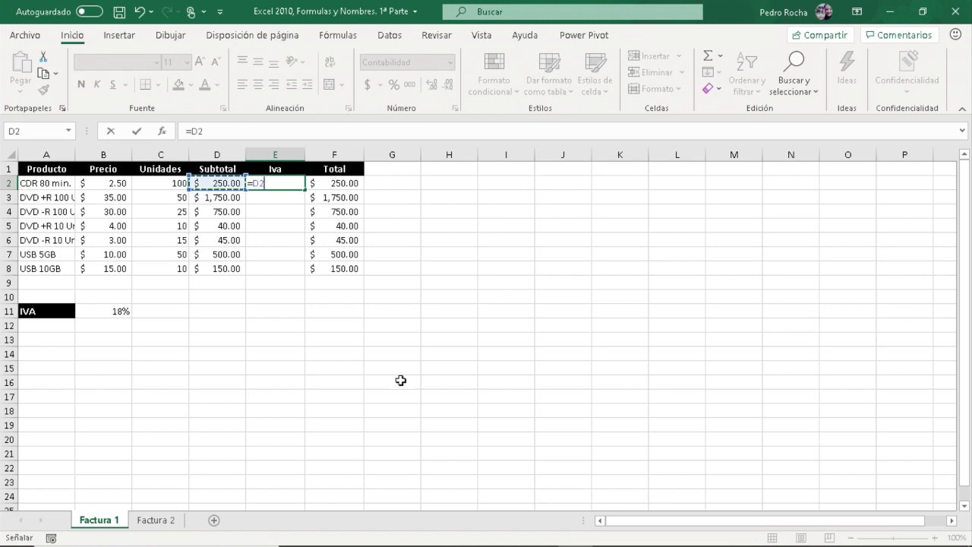
type("*")
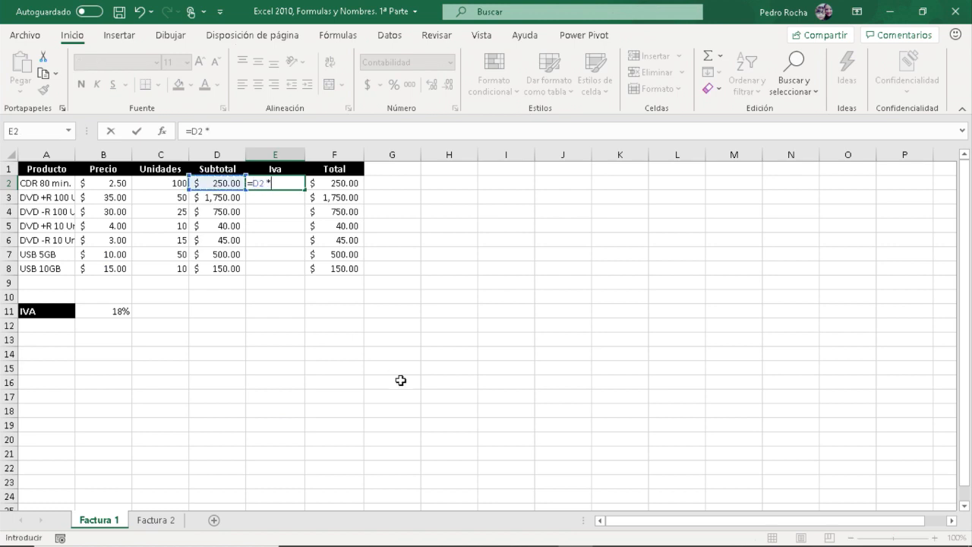
left_click(102, 314)
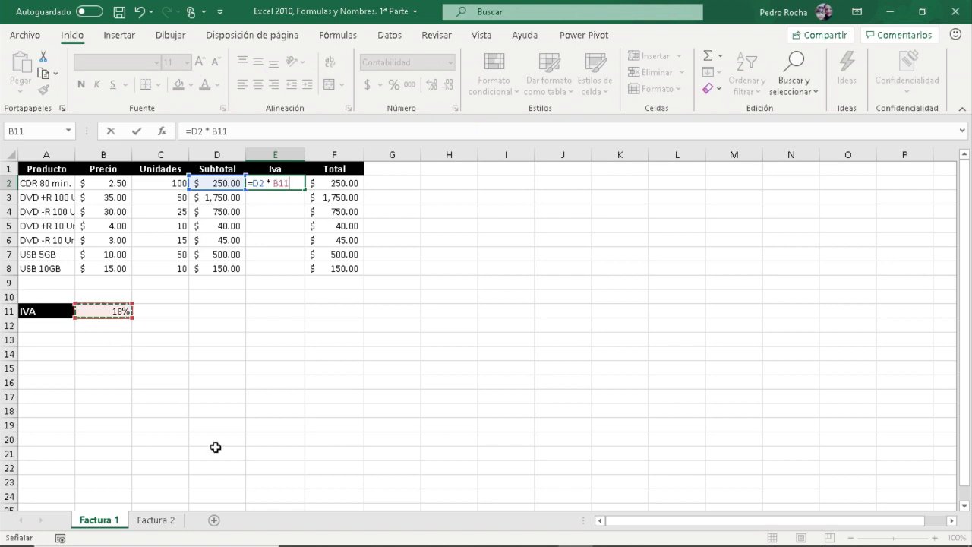
key("Return")
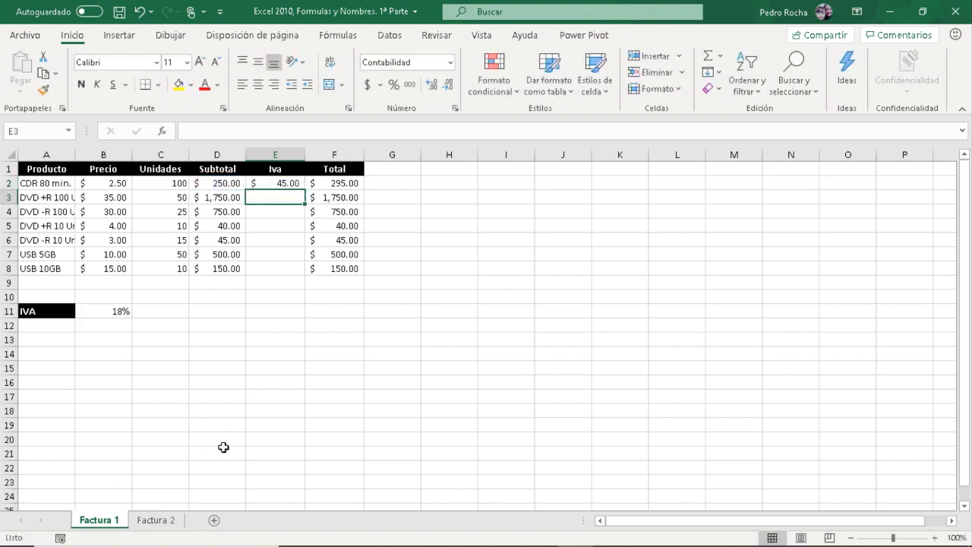
Step: Fill the Iva formula from E2 down to E8 and compare the references in E3 and E2
left_click(292, 185)
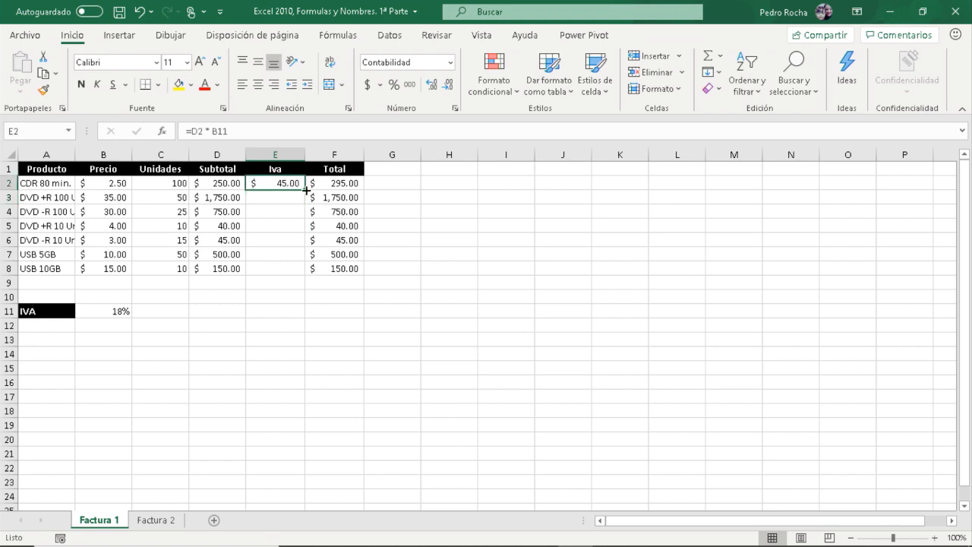
double_click(304, 190)
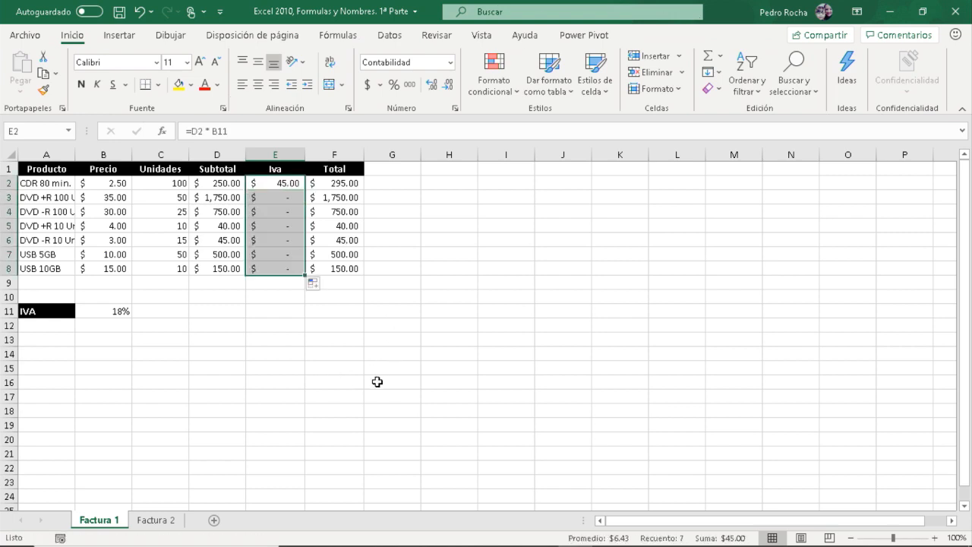
left_click(284, 200)
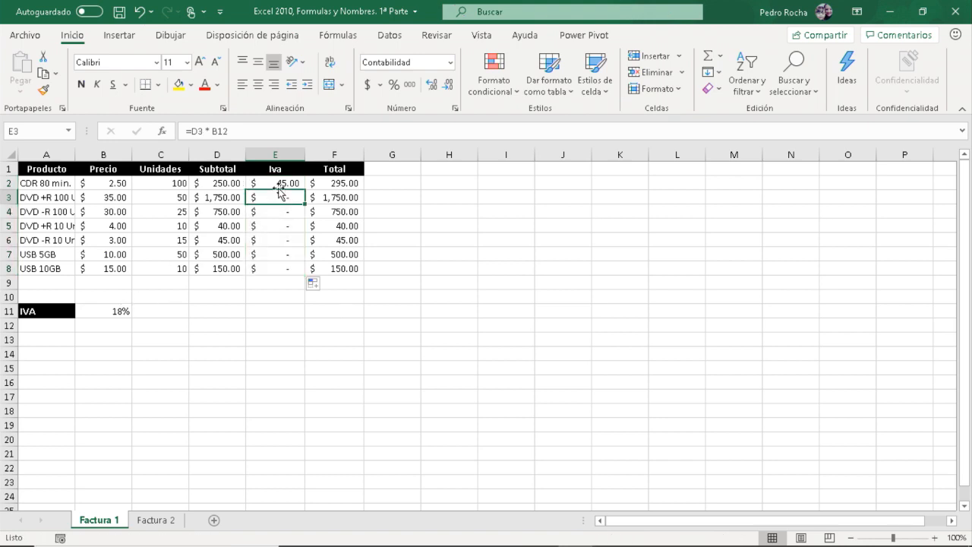
left_click(278, 186)
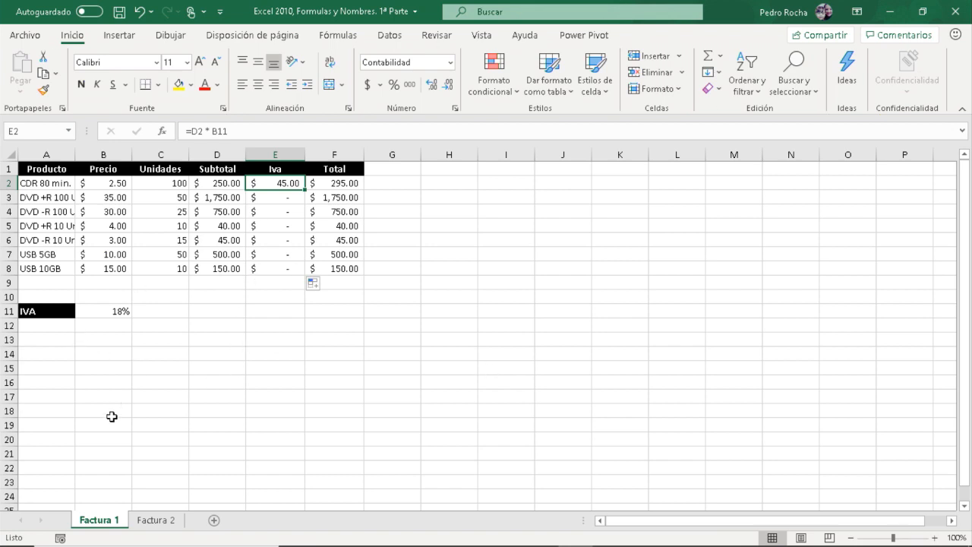
Step: Widen the name box and assign the name IVA to cell B11
left_click(94, 313)
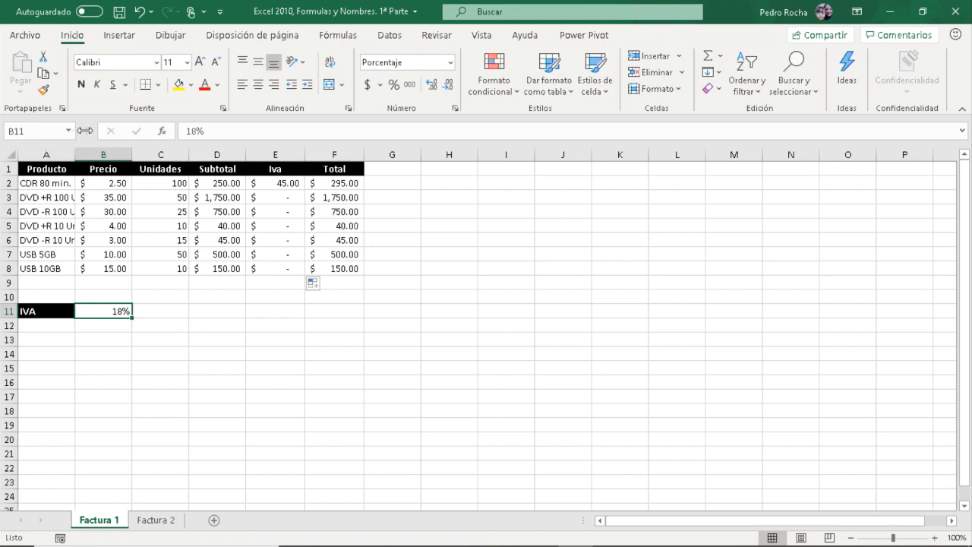
left_click_drag(87, 131, 130, 130)
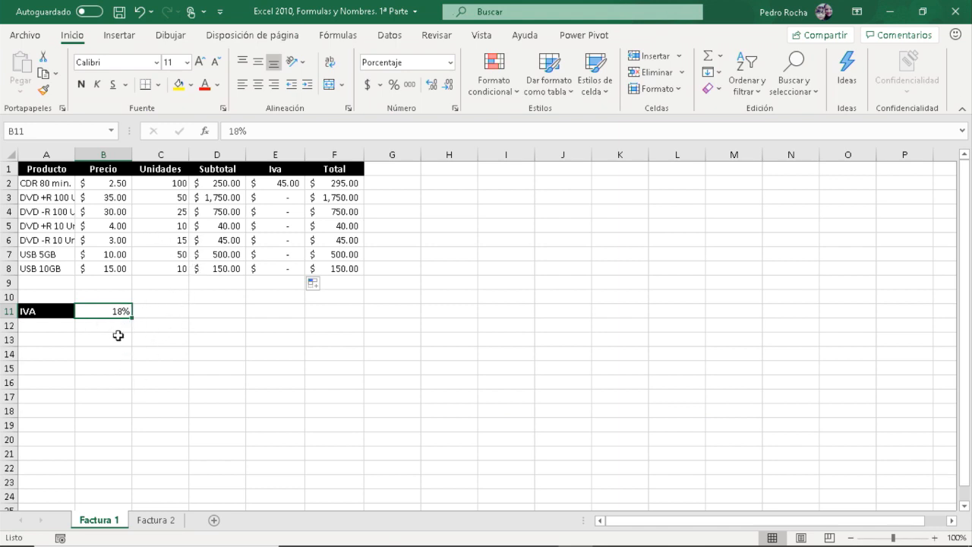
left_click(36, 131)
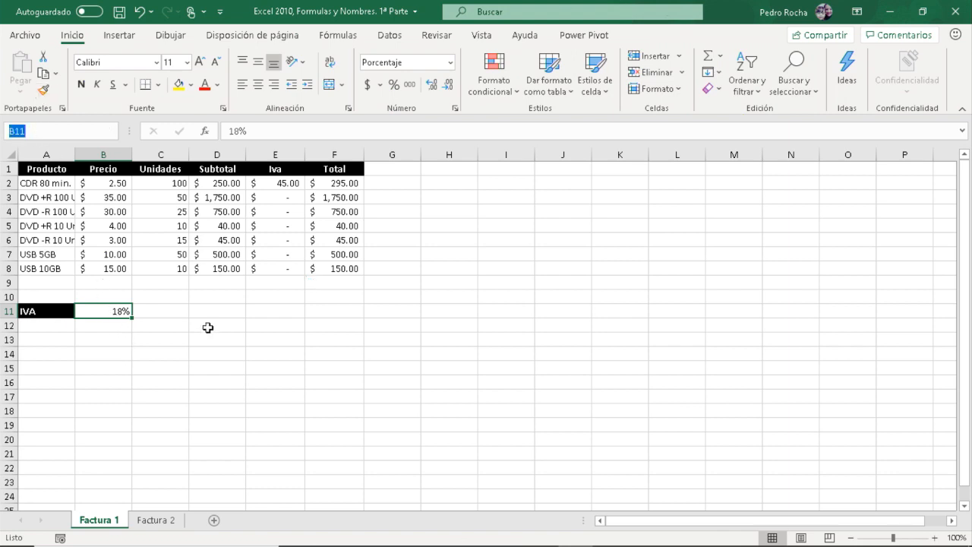
key("BackSpace")
type("IVA")
key("Return")
Step: Select an empty cell away from the table and jump back to the cell named IVA
left_click(333, 354)
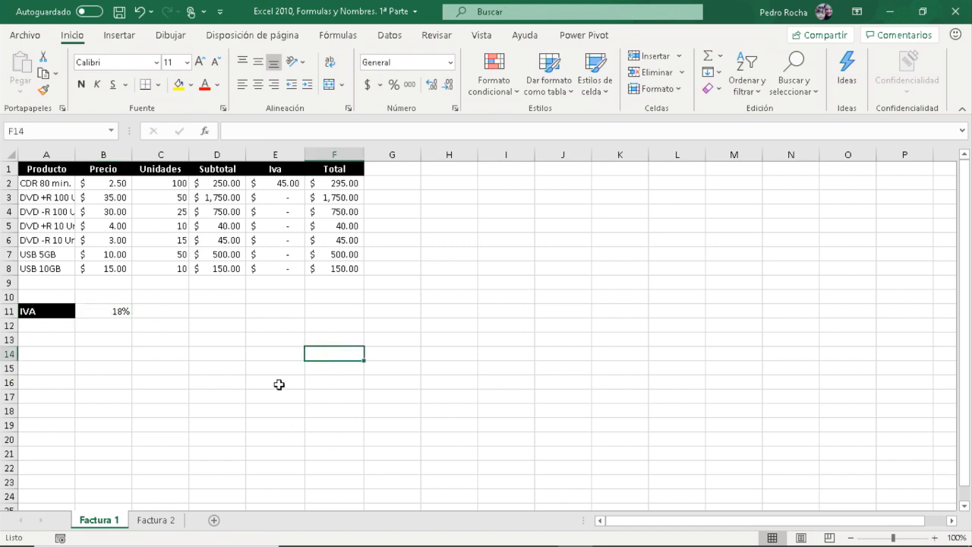
left_click(367, 322)
left_click(346, 323)
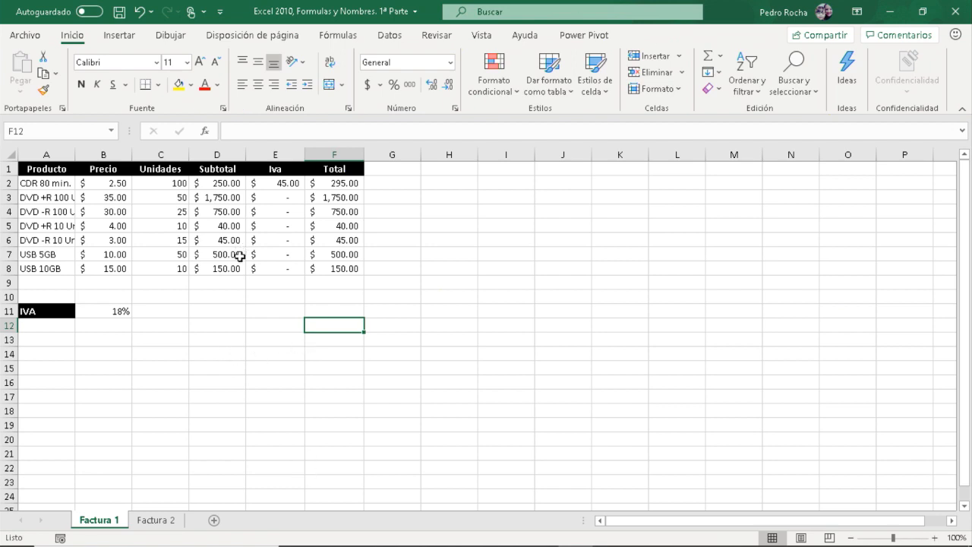
left_click(111, 131)
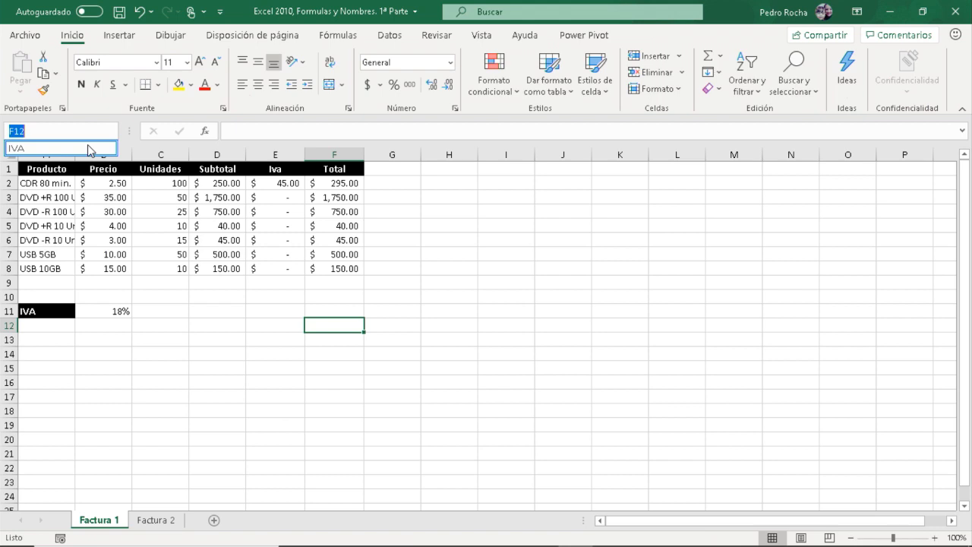
left_click(89, 149)
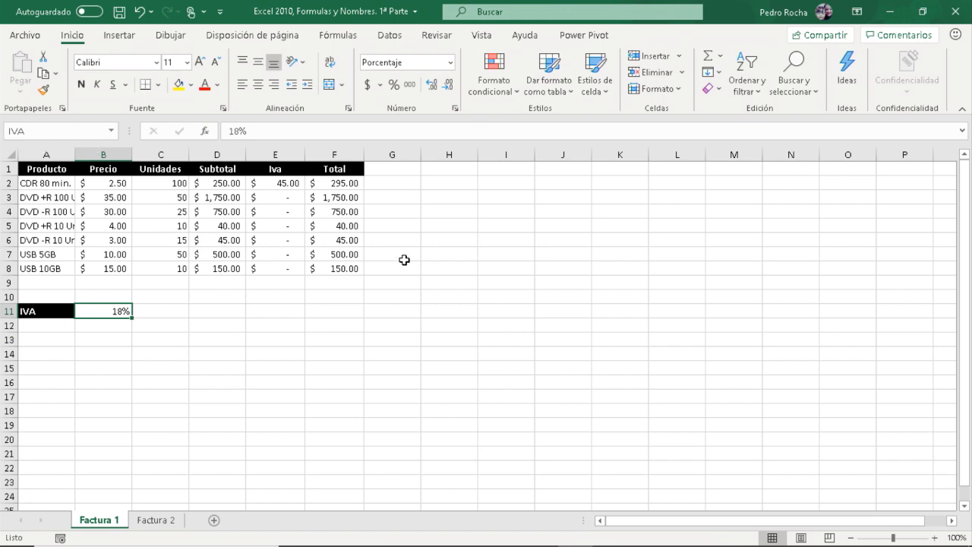
left_click(449, 229)
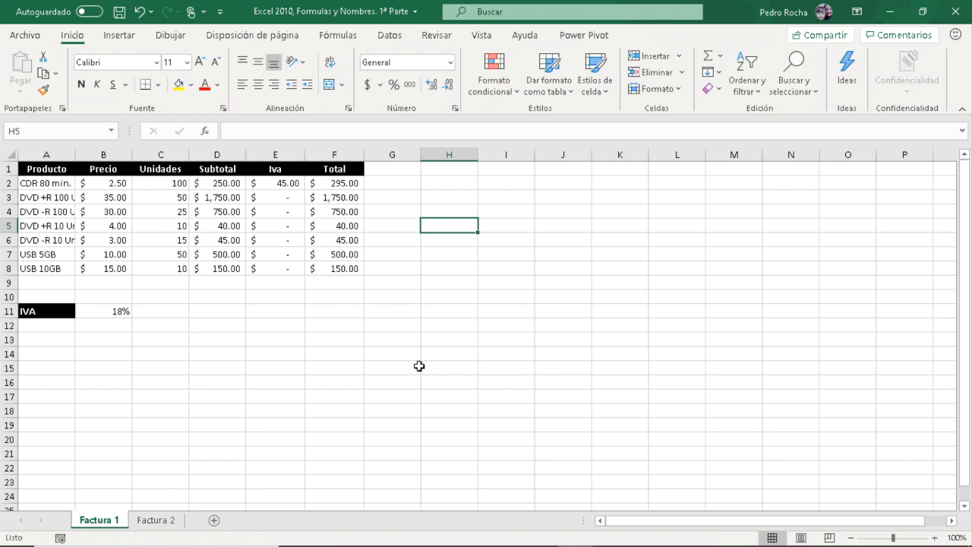
type("=")
key("BackSpace")
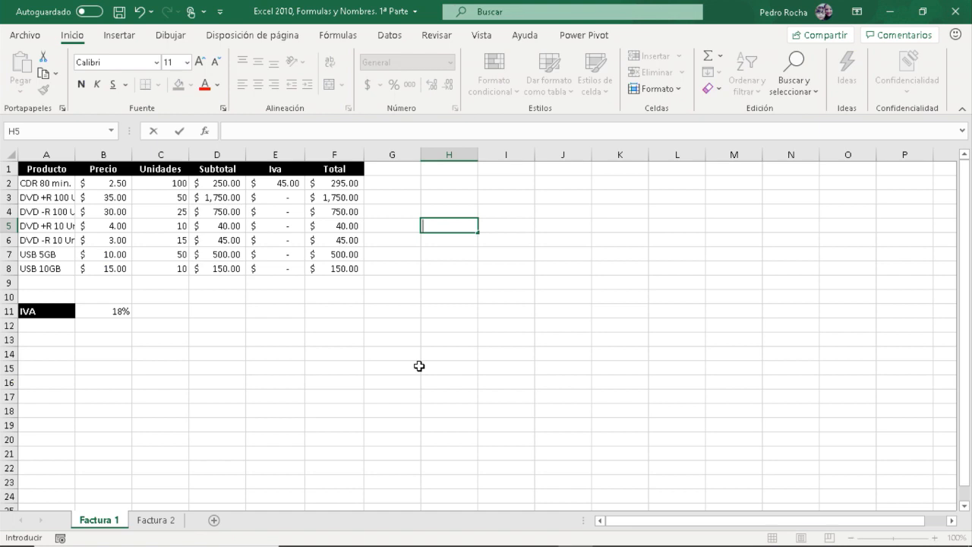
type("/")
key("BackSpace")
type("t")
key("BackSpace")
type("tup")
key("BackSpace")
key("BackSpace")
key("BackSpace")
left_click(215, 307)
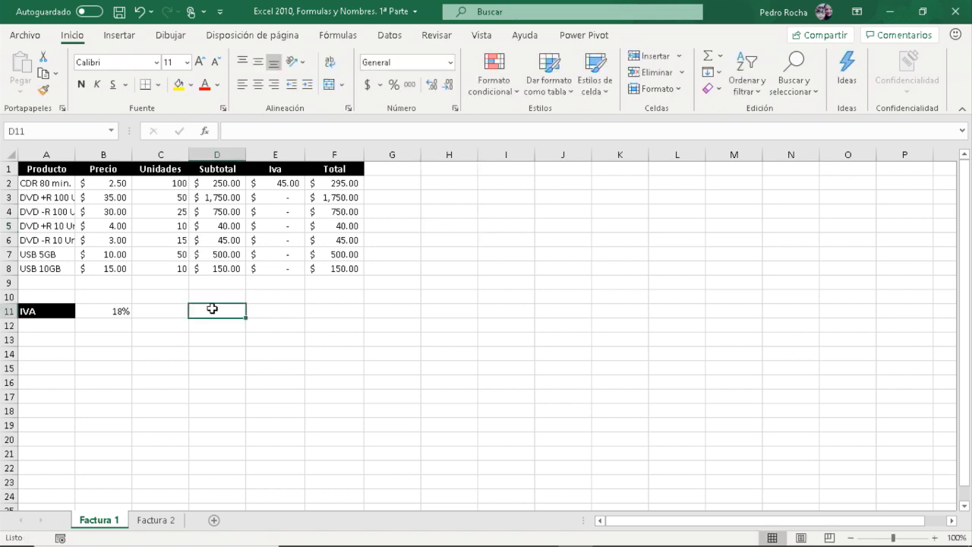
Step: Enter the sample names Rc11 in cell B13 and Rc18 in cell B14
left_click(123, 313)
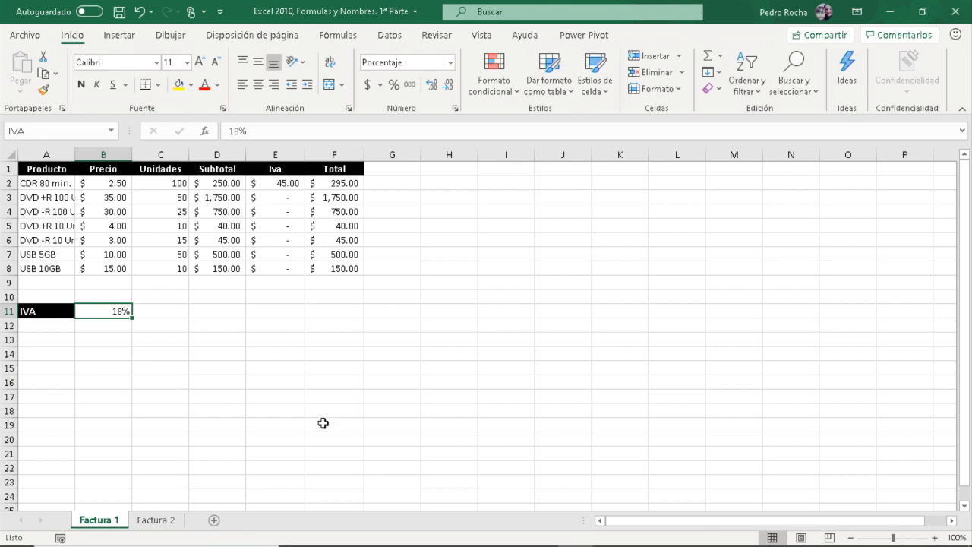
left_click(118, 334)
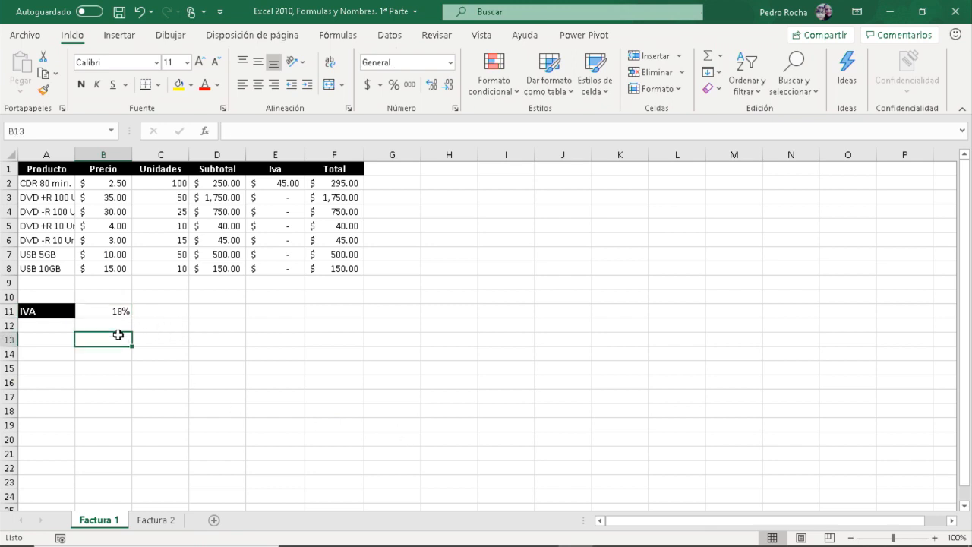
type("R")
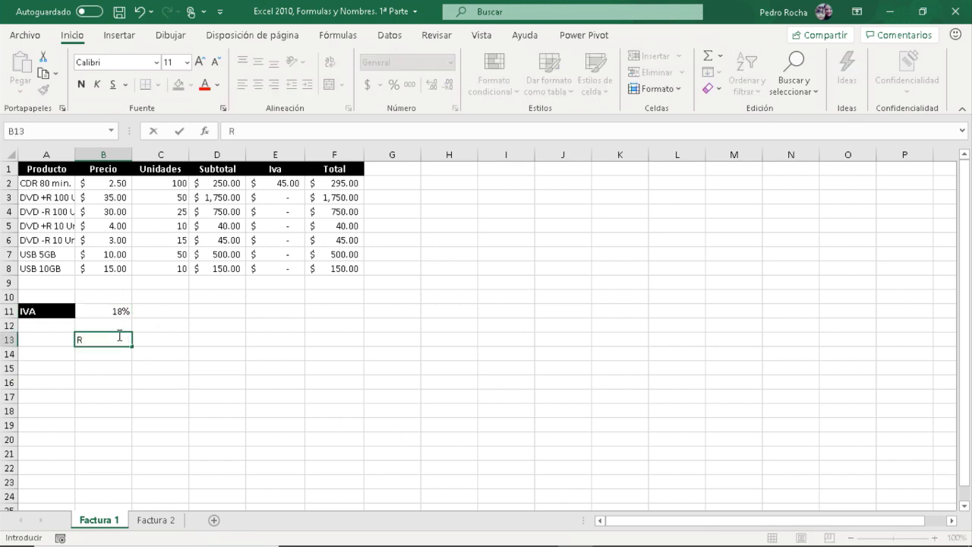
type("c11")
key("Return")
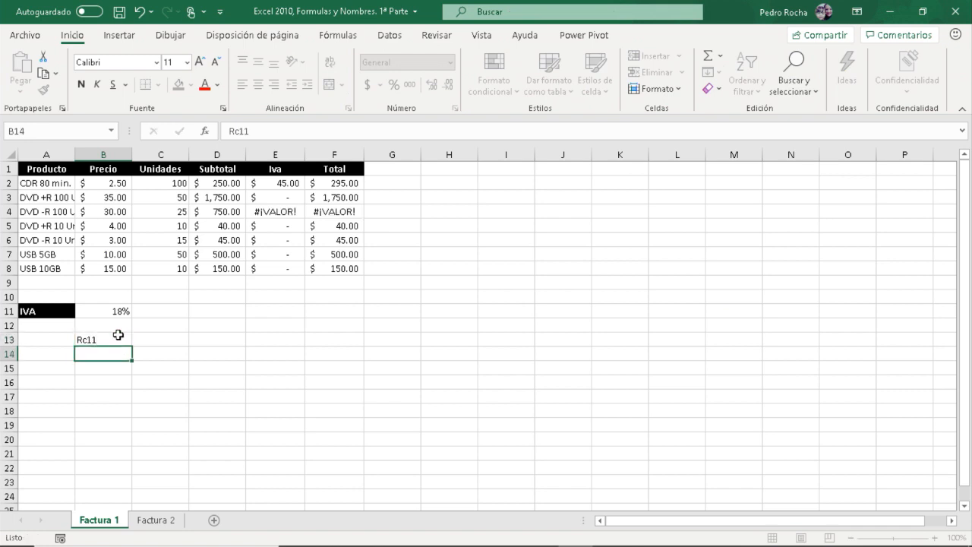
type("Rc")
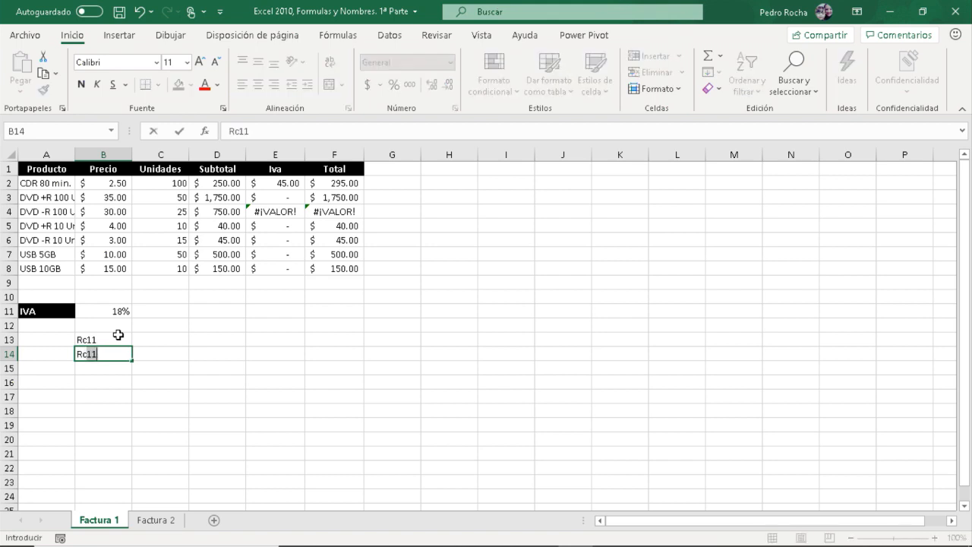
type("18")
key("Return")
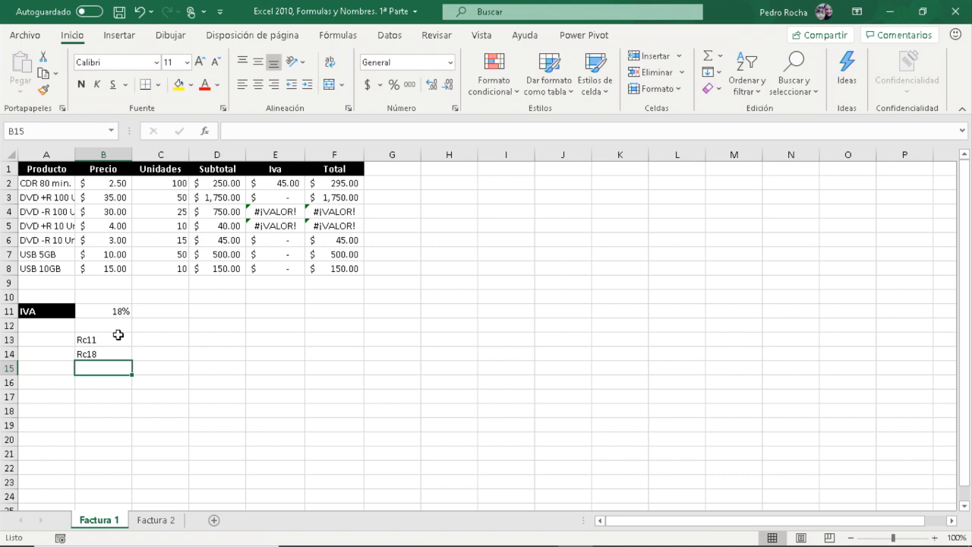
Step: Clear the sample names from B13 and B14 and check the name of cell B11
key("shift+Up")
key("shift+Up")
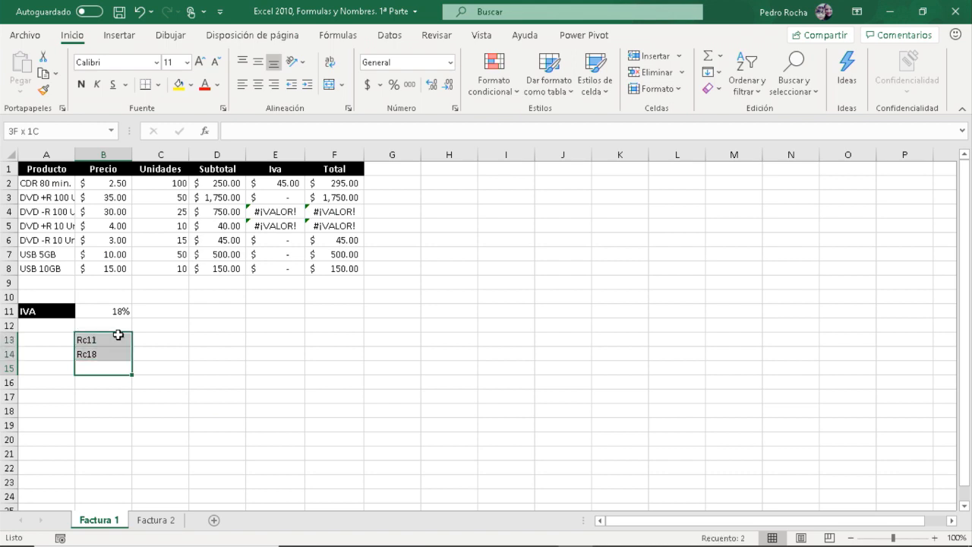
key("Delete")
key("Down")
key("Up")
key("Up")
key("Up")
key("Up")
key("Up")
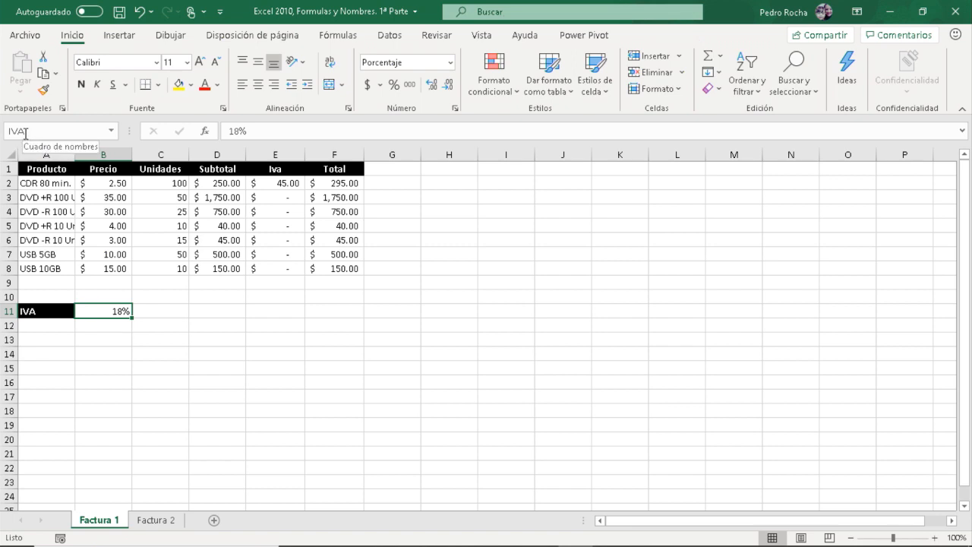
left_click(218, 325)
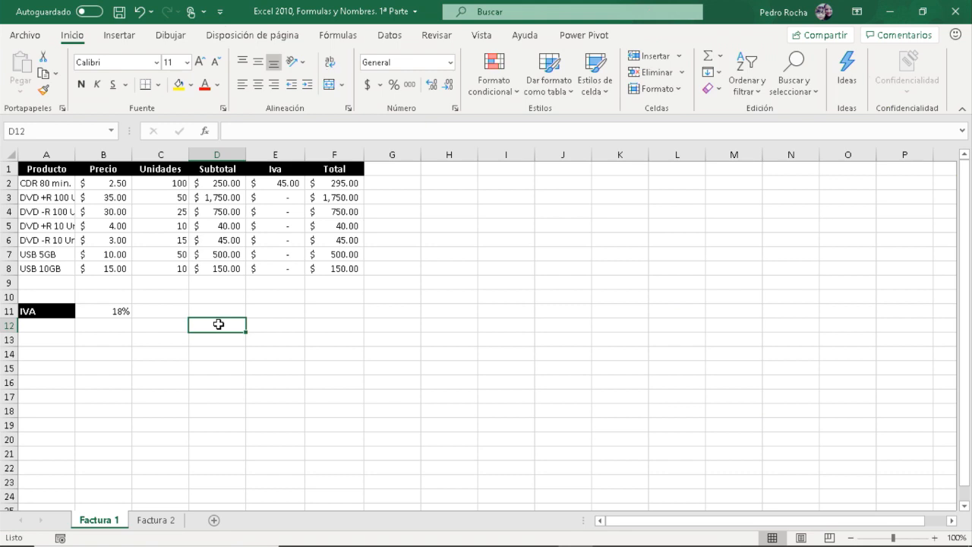
Step: Enter the sample name IVA MEX, with a space, in cell D12
type("IVA")
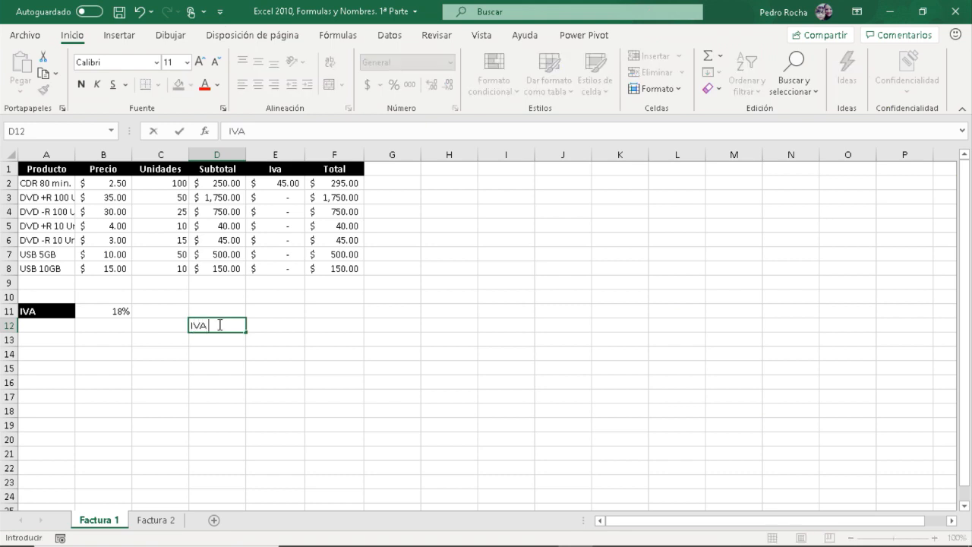
type(" MEX")
key("Return")
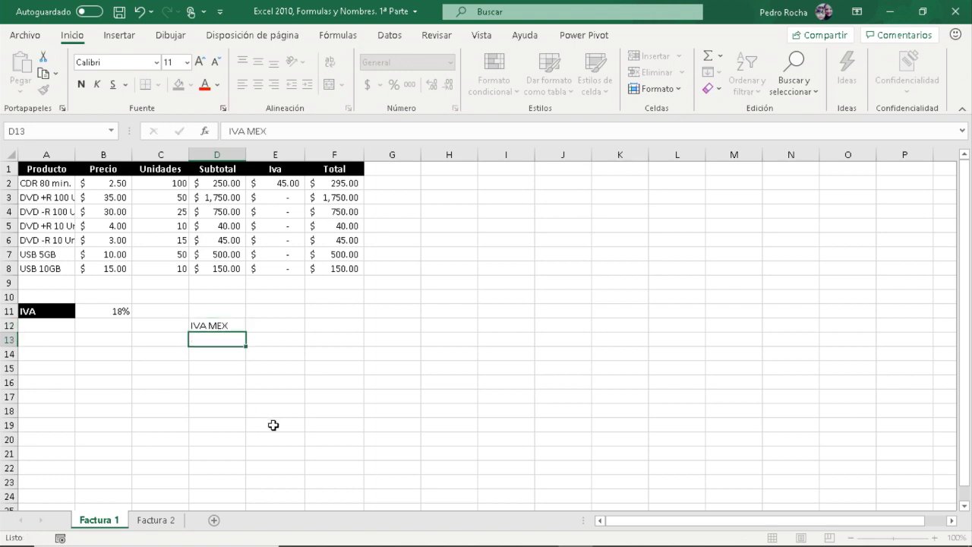
Step: Replace the sample name in cell D12 with IVAMEX, written without a space
left_click(206, 326)
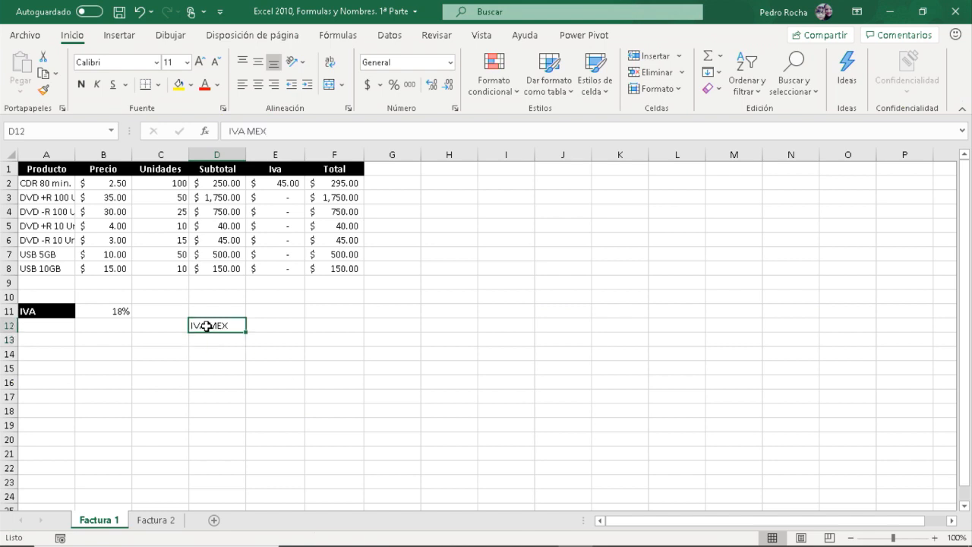
key("BackSpace")
type("IV")
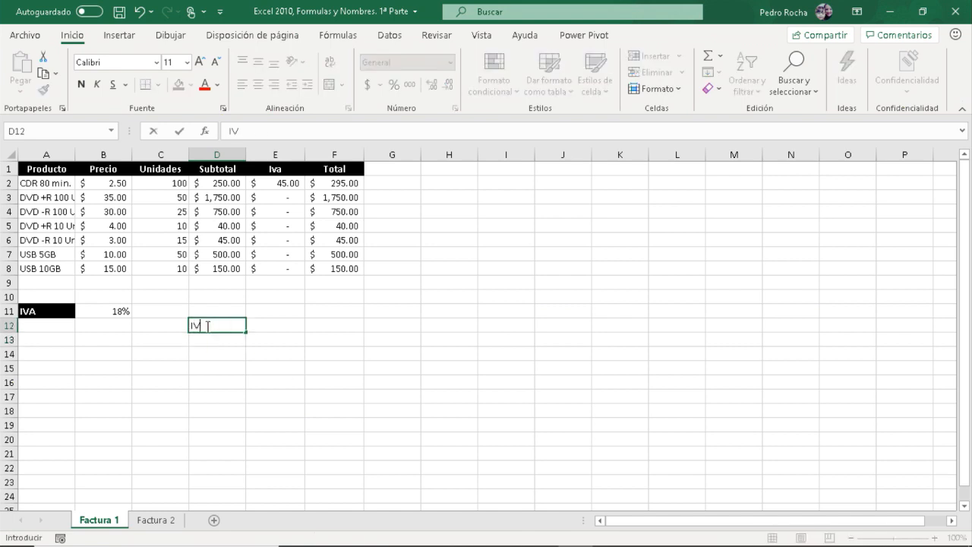
type("AMEX")
key("Return")
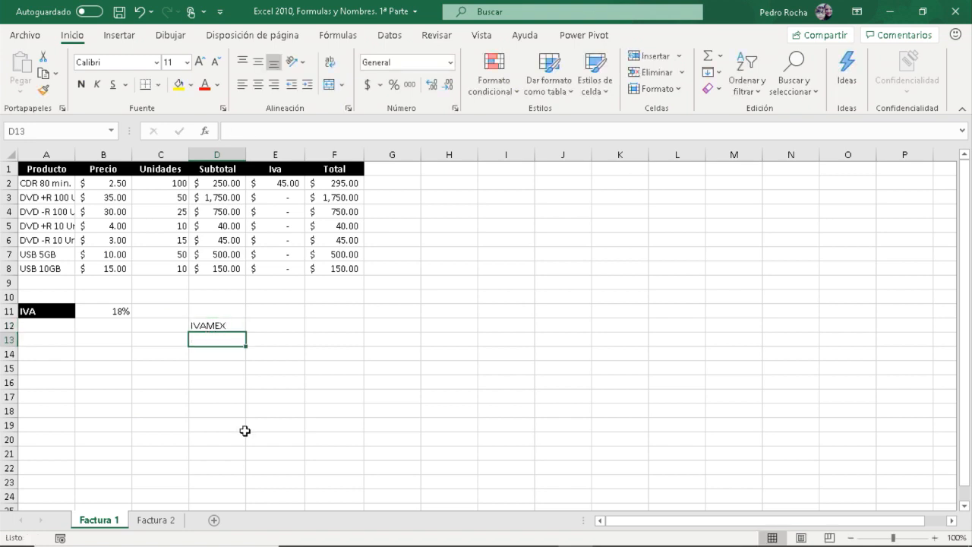
Step: Enter the sample name IVA_MEX, joined by an underscore, in cell D13
type("IVA_MEX")
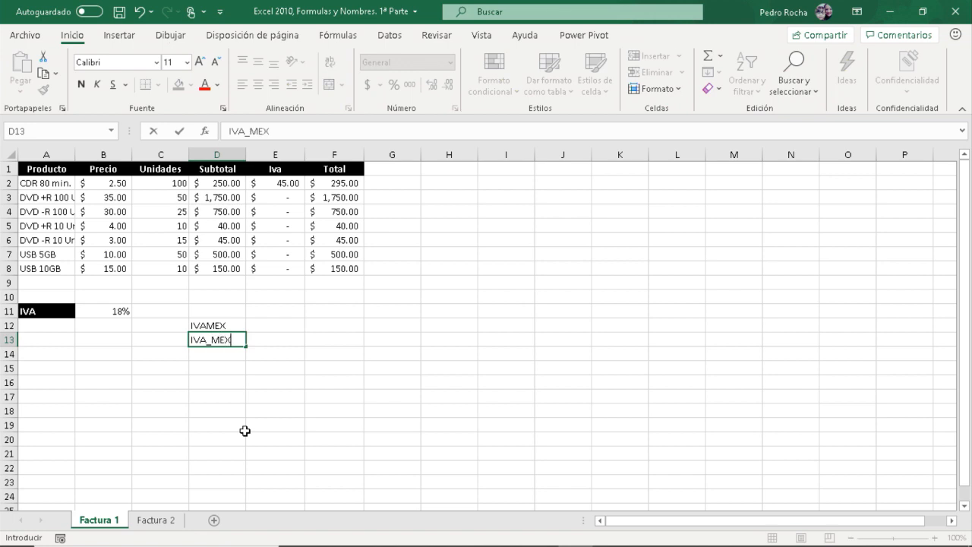
left_click(212, 342)
key("Return")
key("Up")
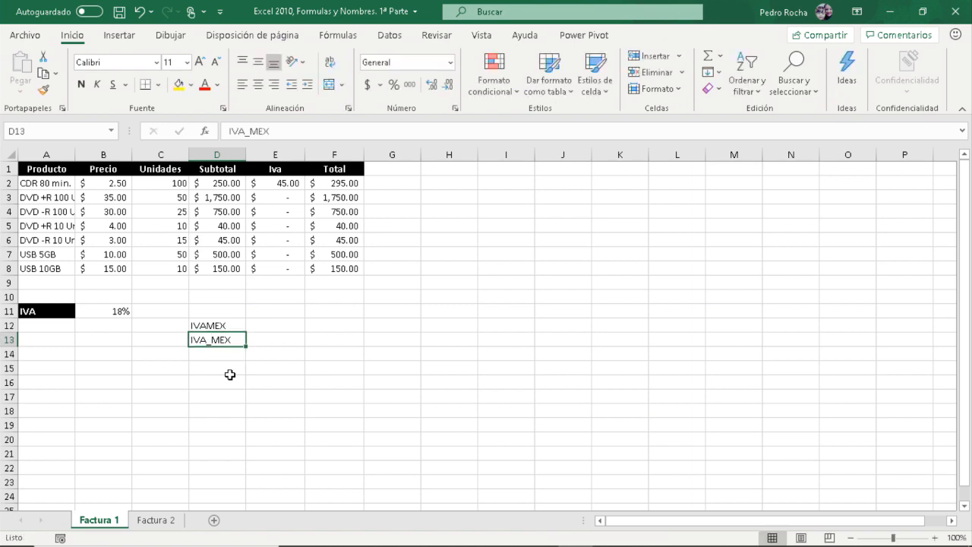
Step: Clear the sample names from D12 and D13 and select the IVA percentage cell B11
left_click_drag(218, 325, 220, 336)
key("Delete")
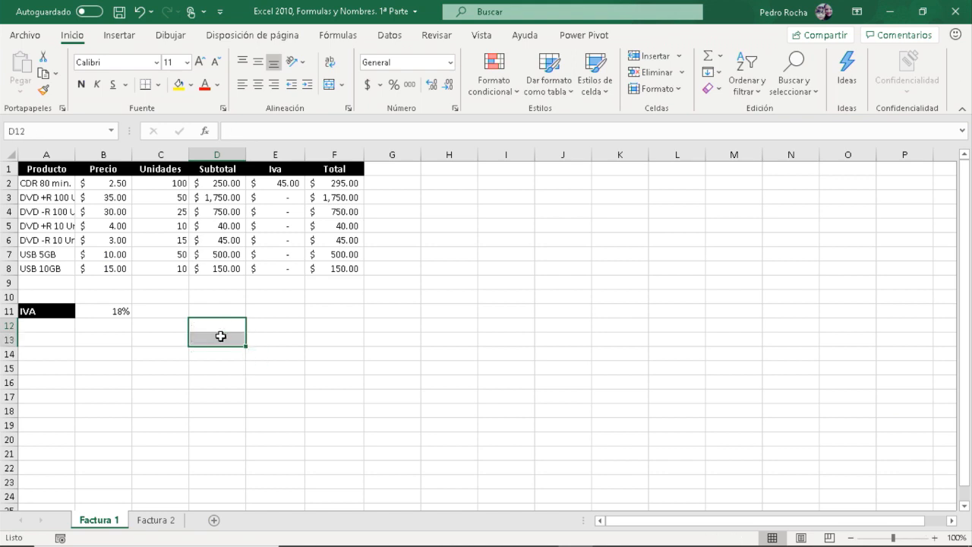
left_click(90, 310)
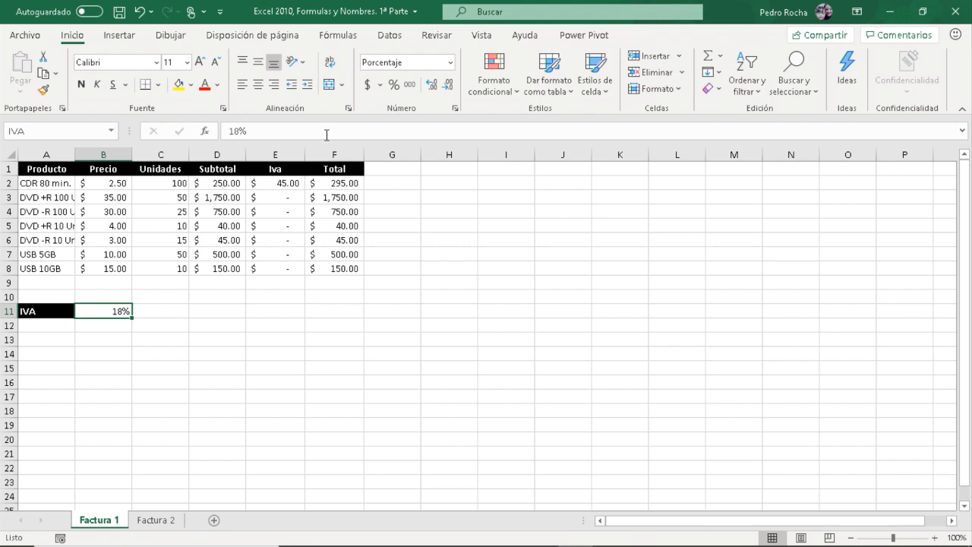
Step: Change the Iva formula in E2 to =D2 * IVA, using the defined name instead of the B11 reference
left_click(258, 181)
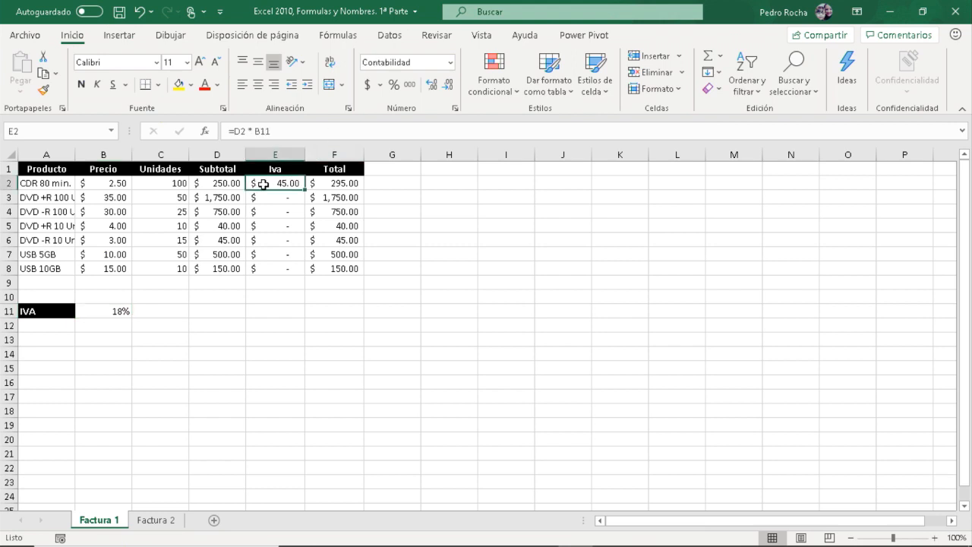
left_click(271, 137)
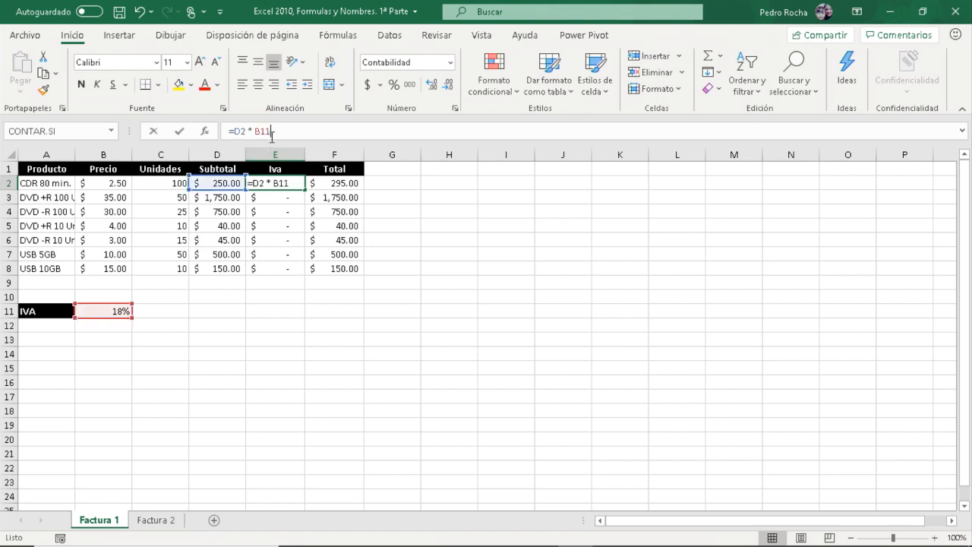
key("BackSpace")
key("BackSpace")
key("BackSpace")
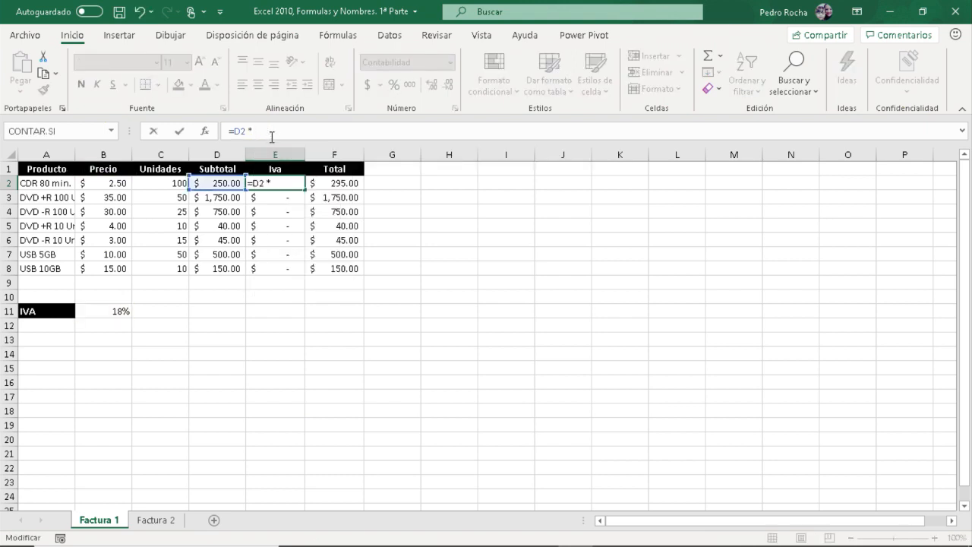
type("iva")
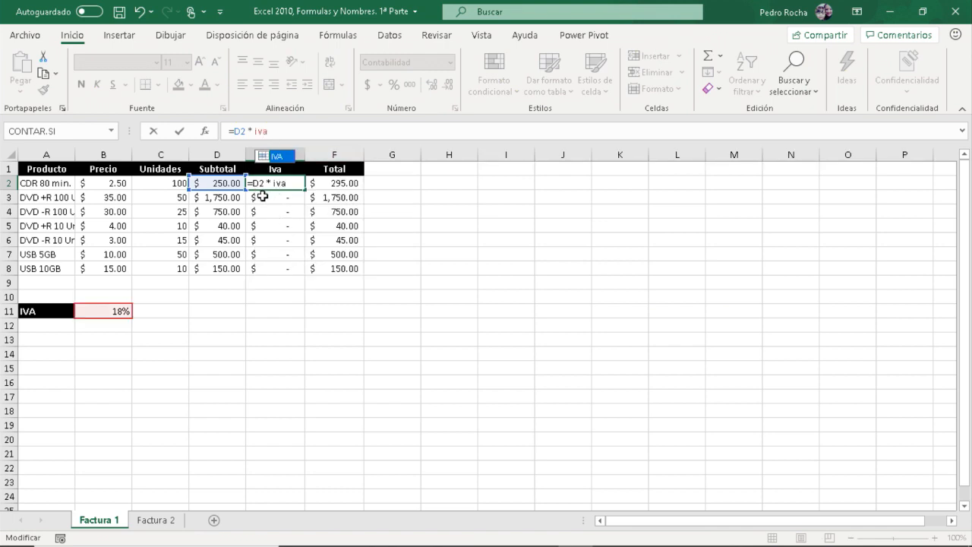
double_click(281, 158)
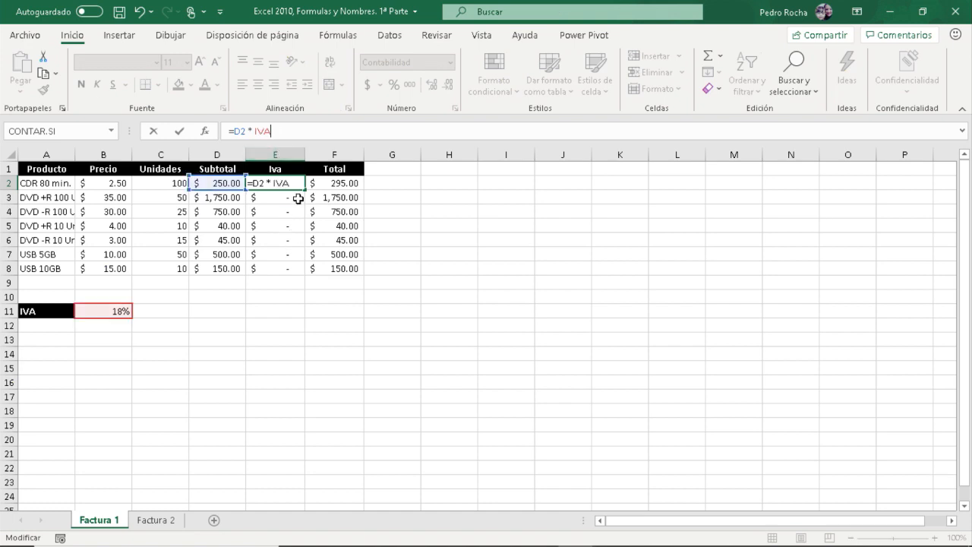
key("Return")
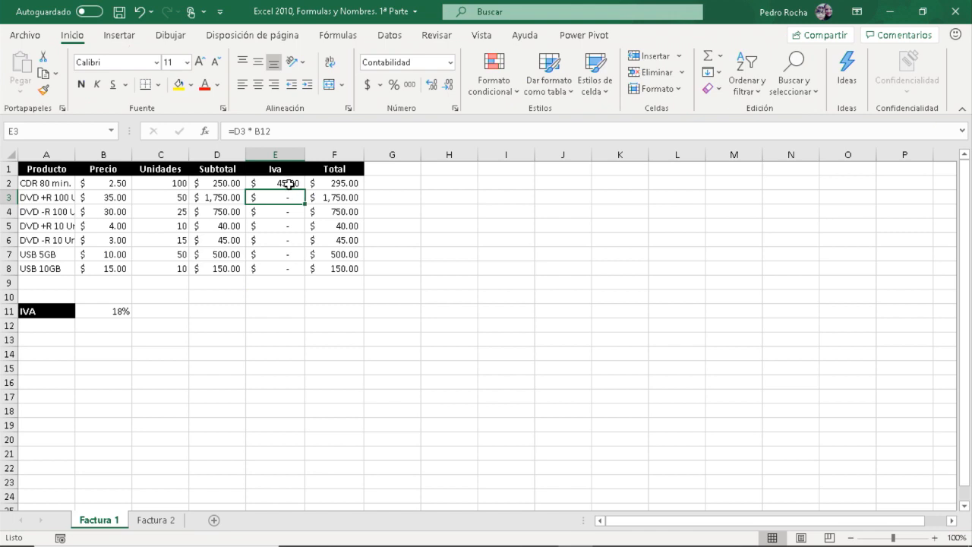
Step: Copy the Iva formula from E2 down to E8 and check the copies in E3 and E4
left_click(293, 184)
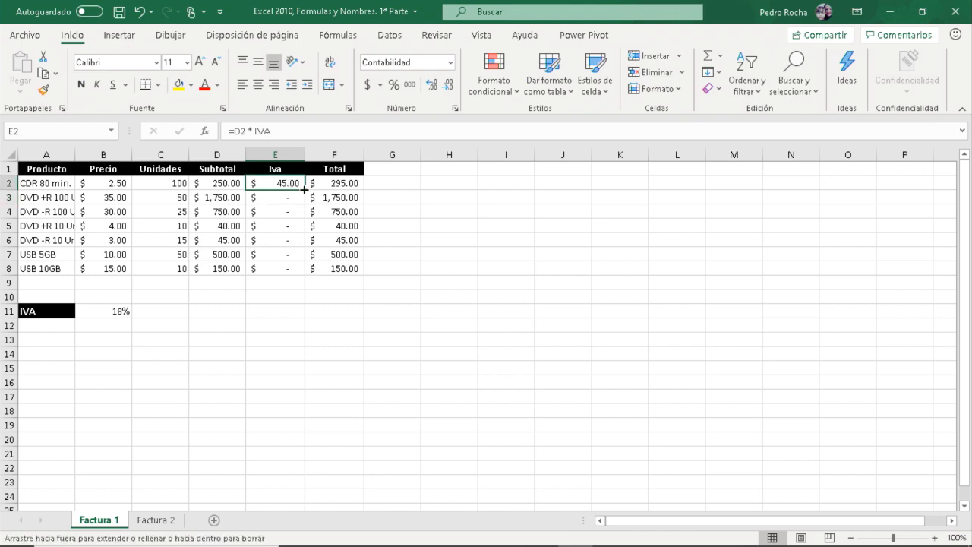
double_click(304, 189)
left_click(271, 198)
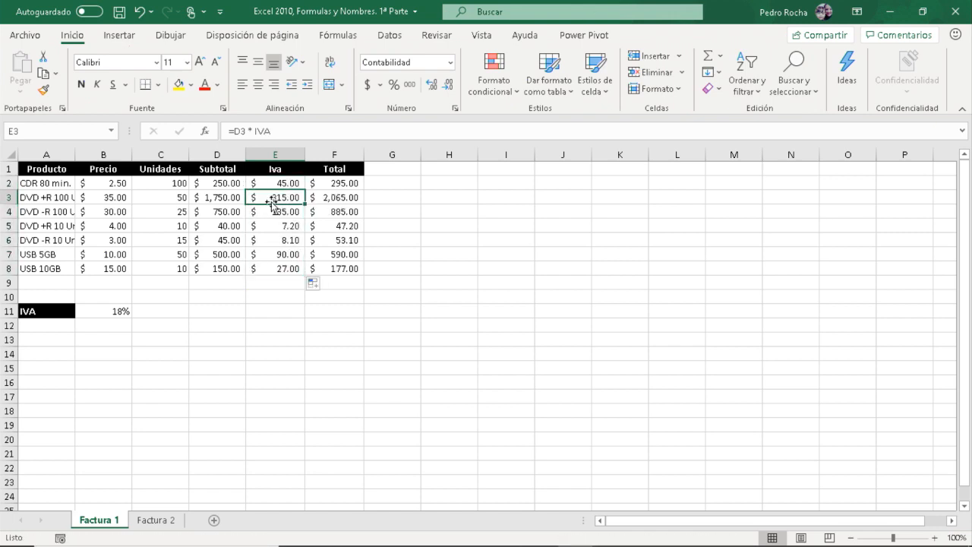
left_click(271, 213)
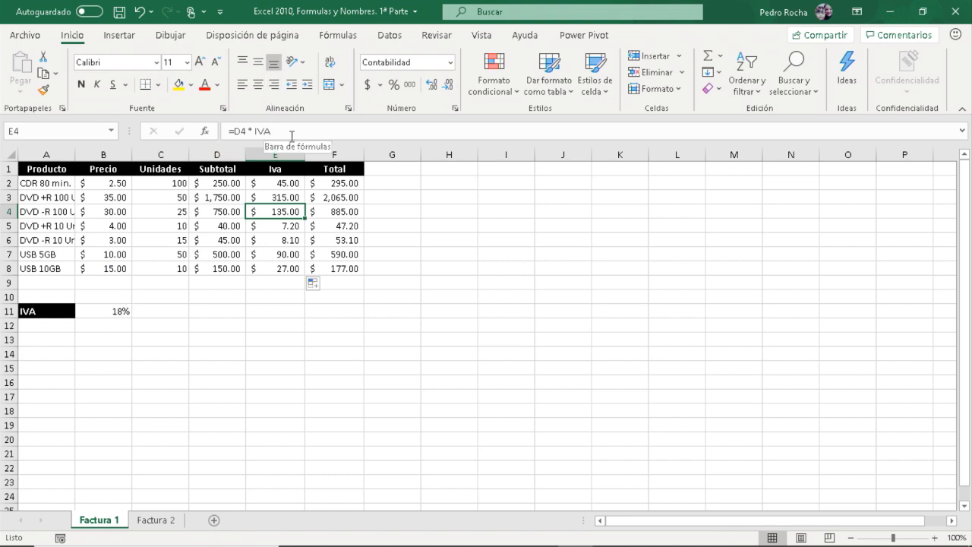
Step: Compare the Iva formulas in E2, E3 and E4 with the named percentage cell B11
left_click(273, 183)
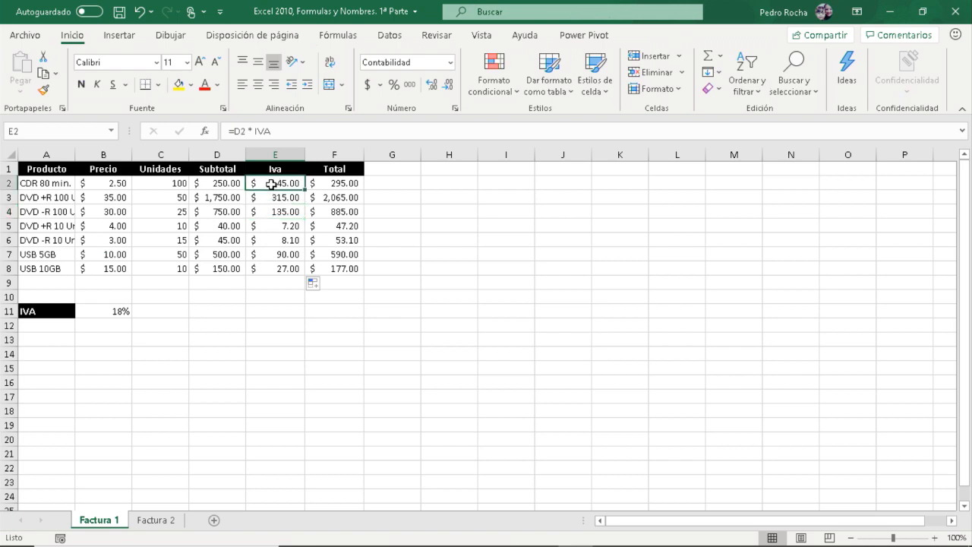
left_click(113, 307)
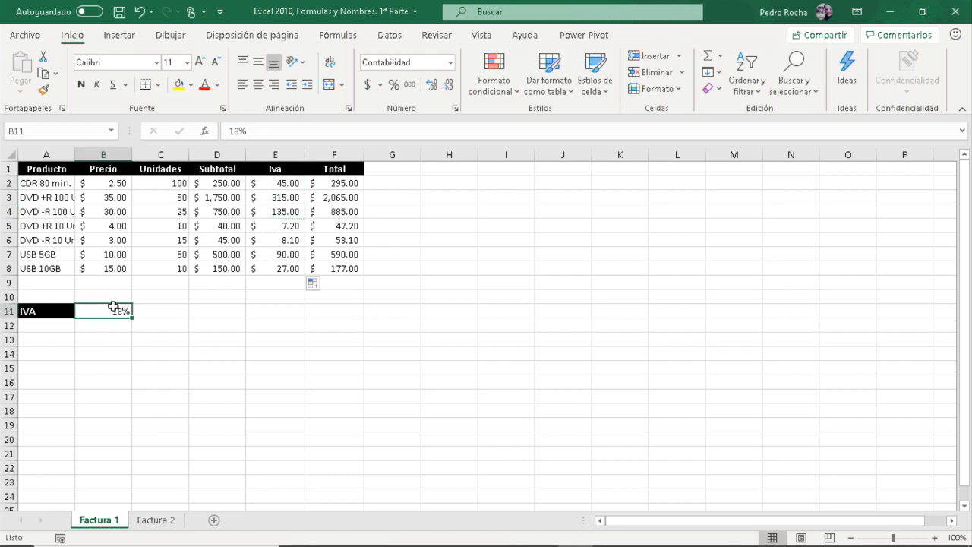
left_click(262, 183)
left_click(263, 196)
left_click(268, 211)
left_click(275, 185)
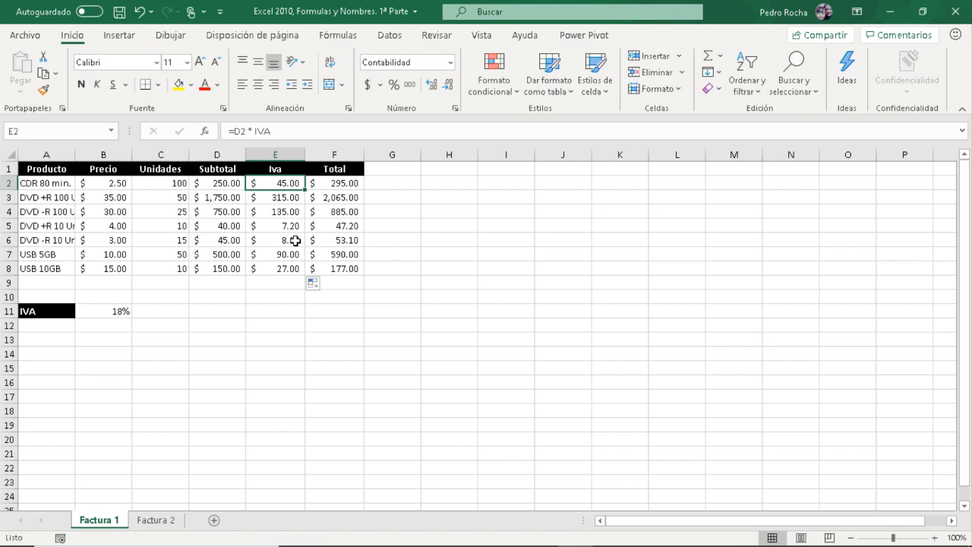
left_click(280, 201)
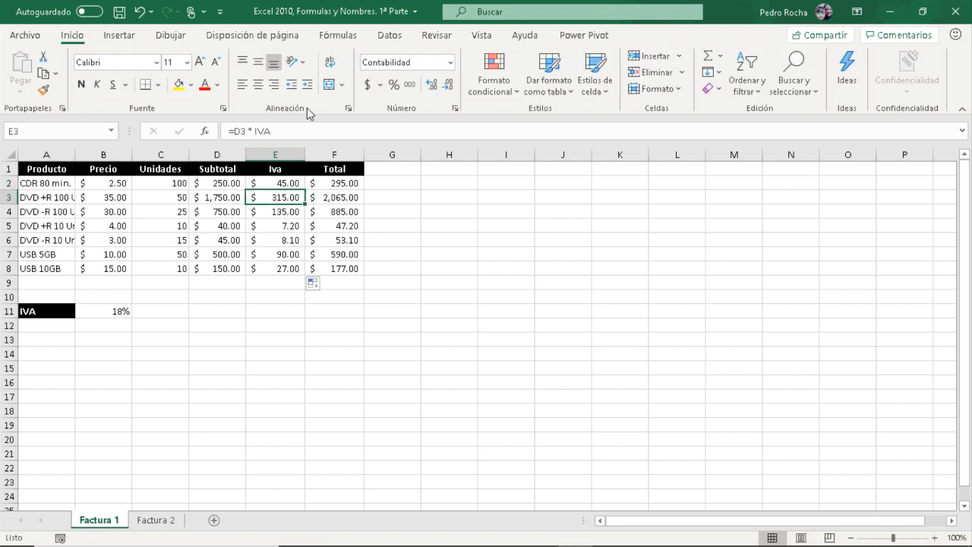
Step: Display the sheet's formulas instead of their results and select the first Iva formula in E2
left_click(338, 37)
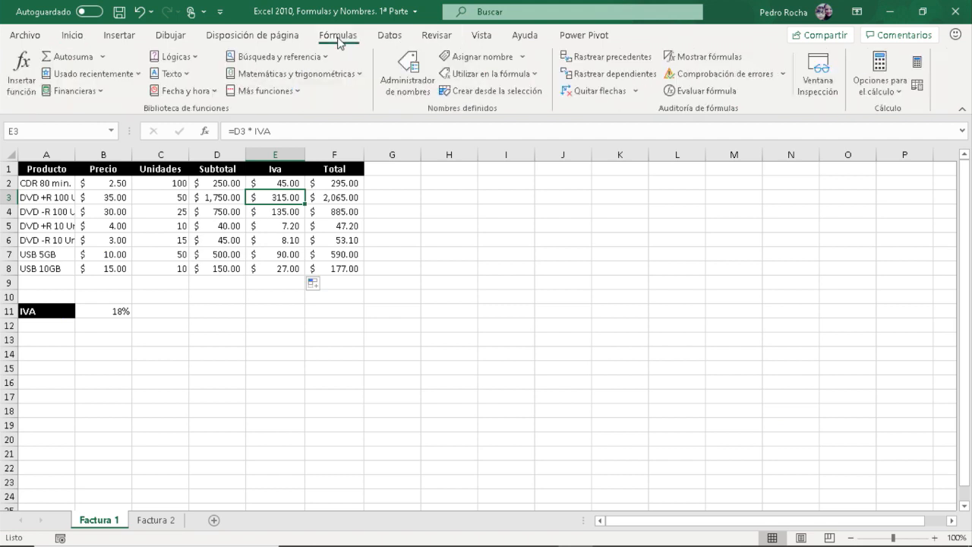
left_click(692, 59)
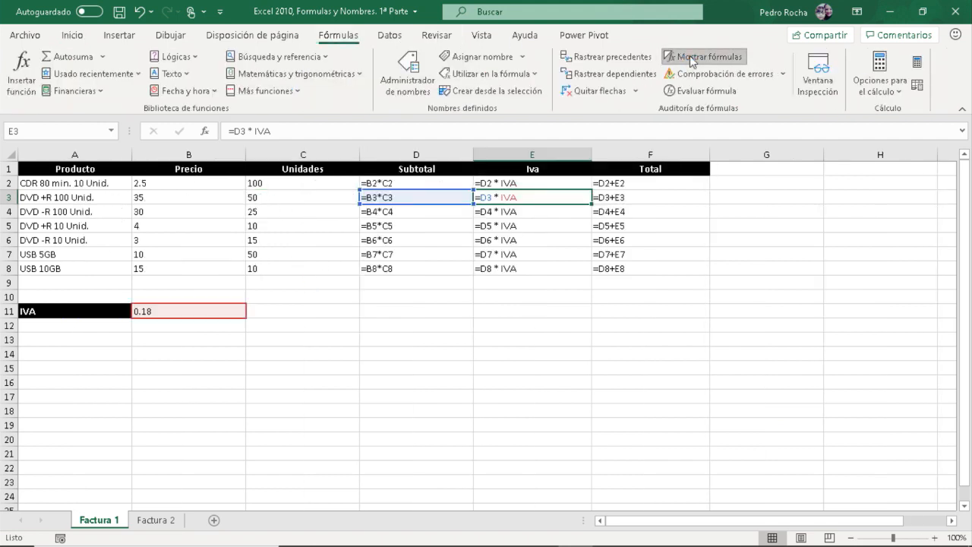
left_click(528, 183)
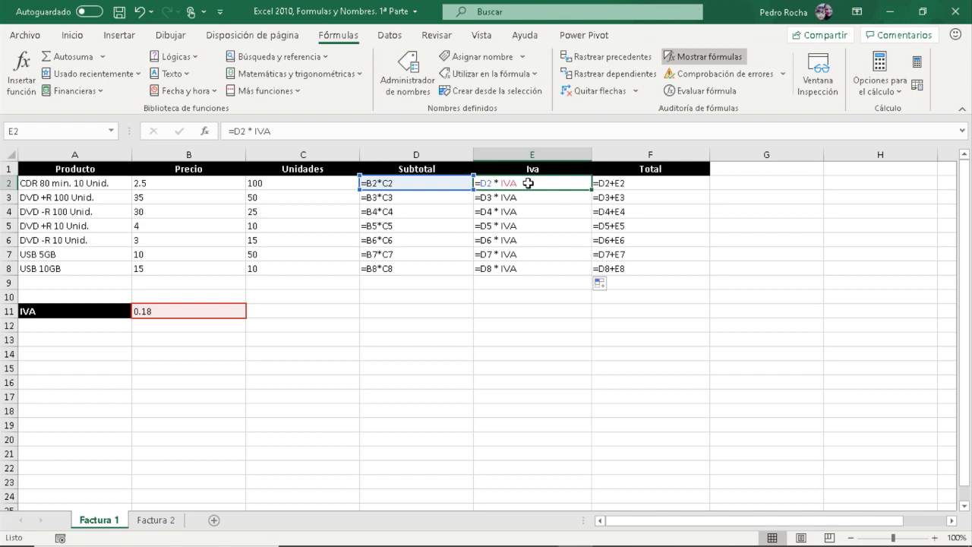
Step: Go through the Iva formulas in E2 to E8, examining which Subtotal cell and named cell each one references
key("Down")
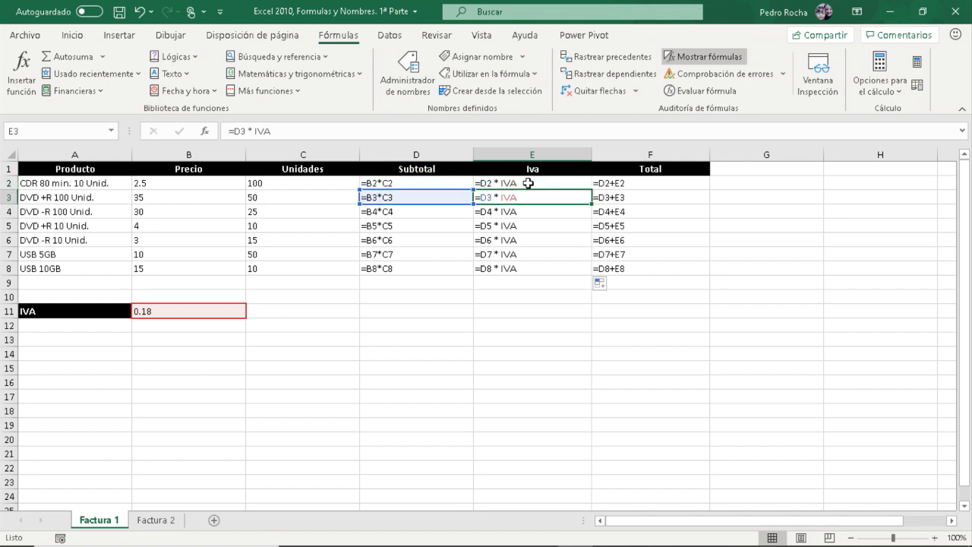
key("Down")
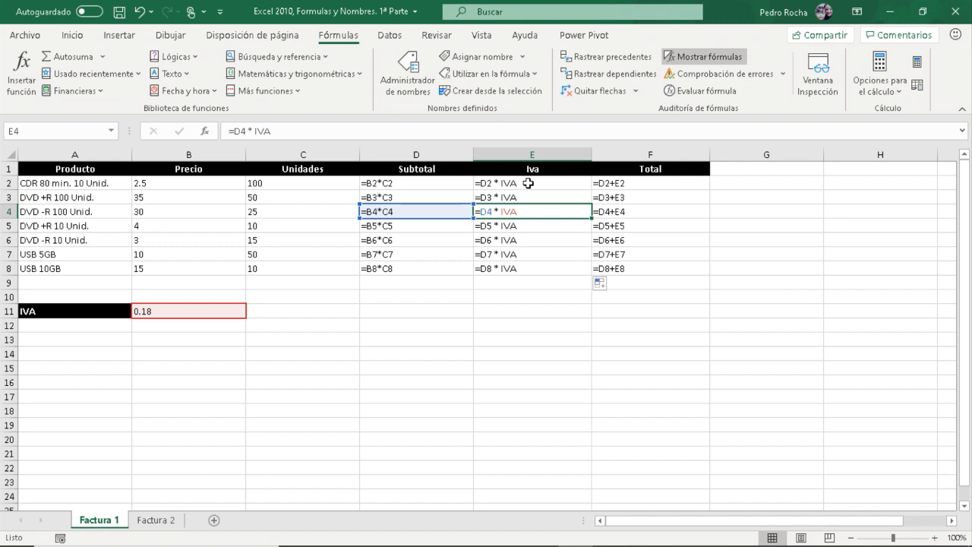
key("Down")
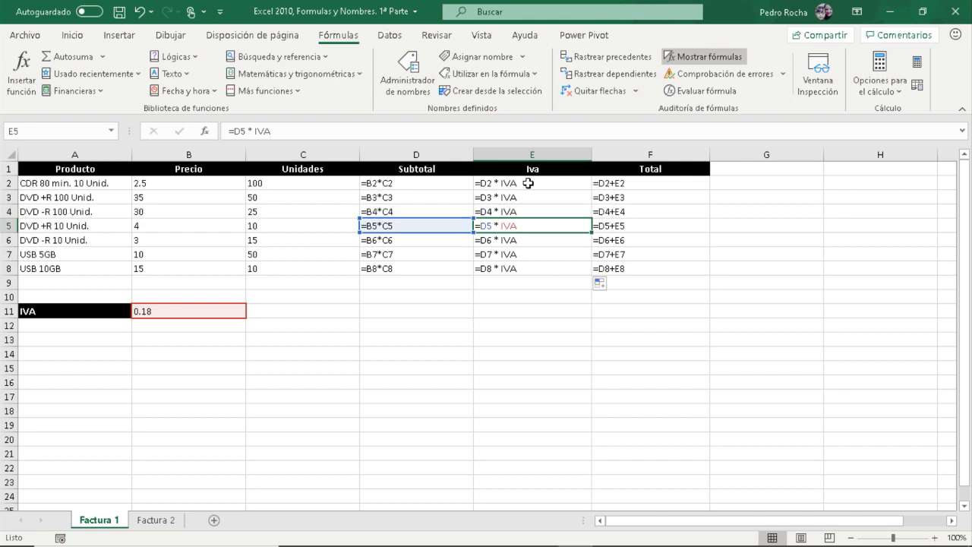
key("Down")
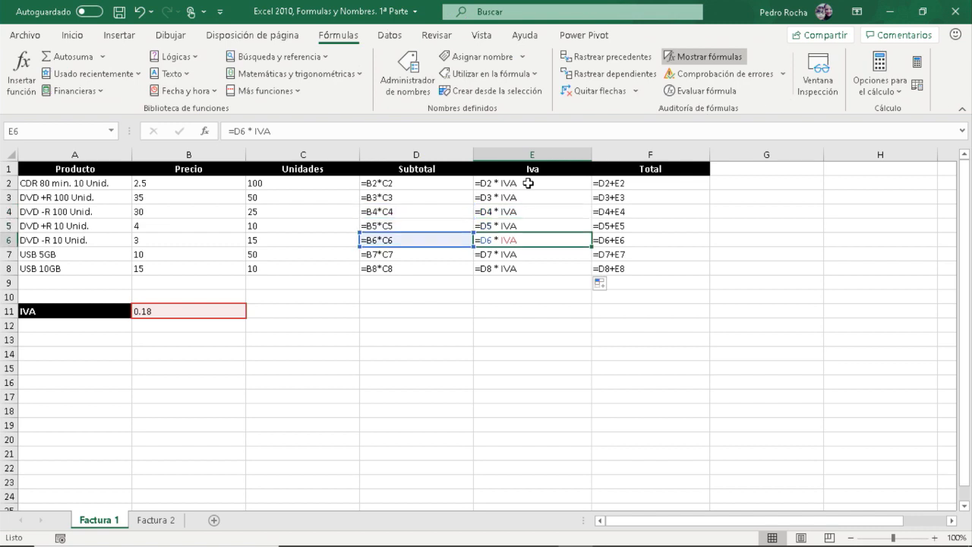
key("Up")
key("Up")
key("Up")
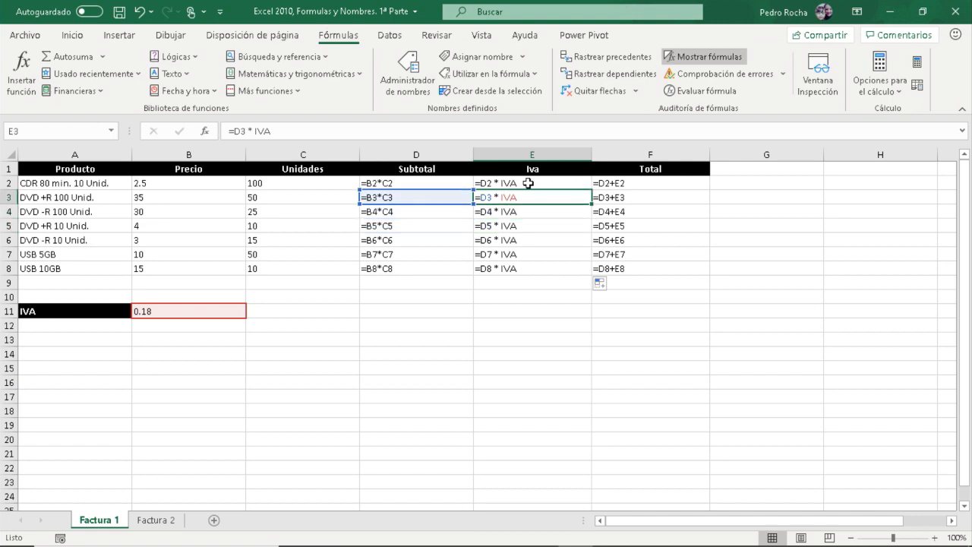
key("Down")
key("Down")
key("Down")
key("Down")
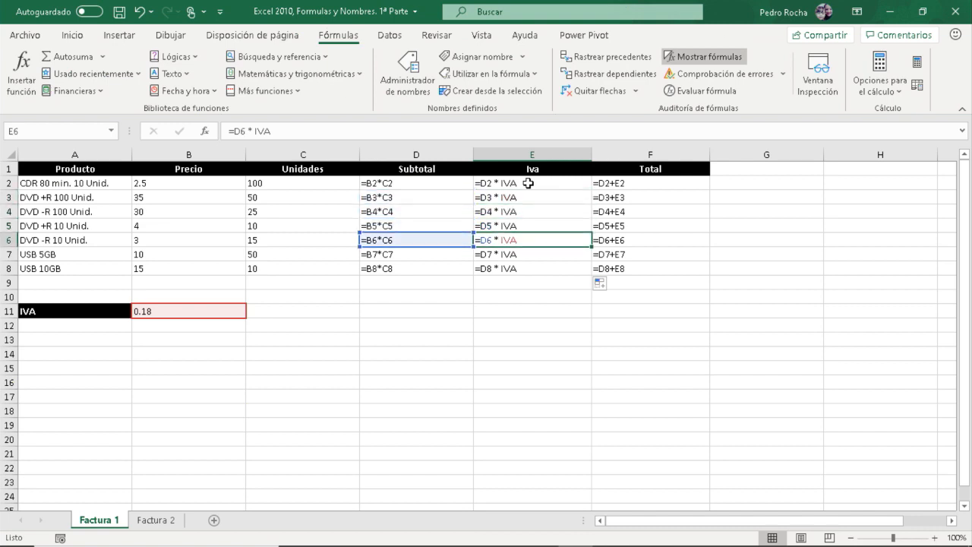
key("Down")
key("Up")
key("Up")
key("Up")
key("Up")
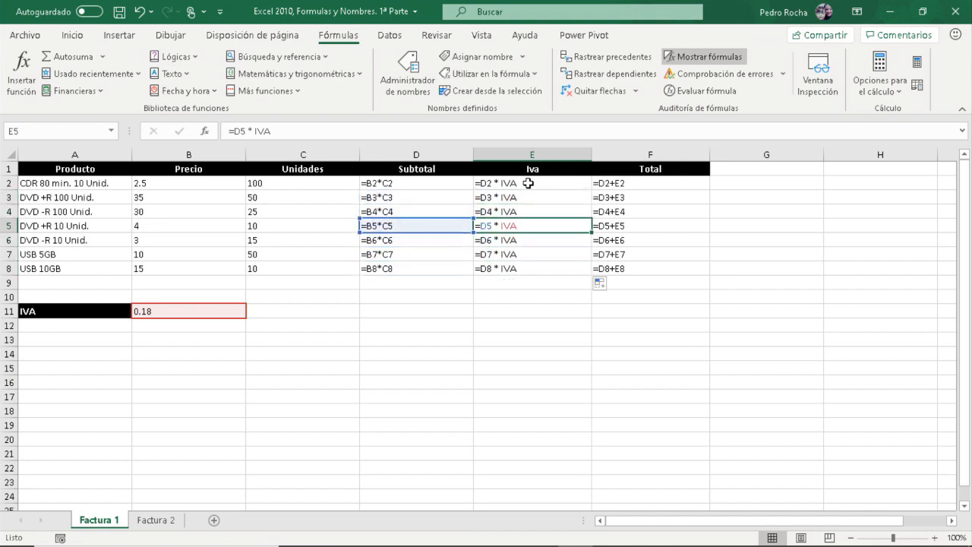
key("Up")
key("Up")
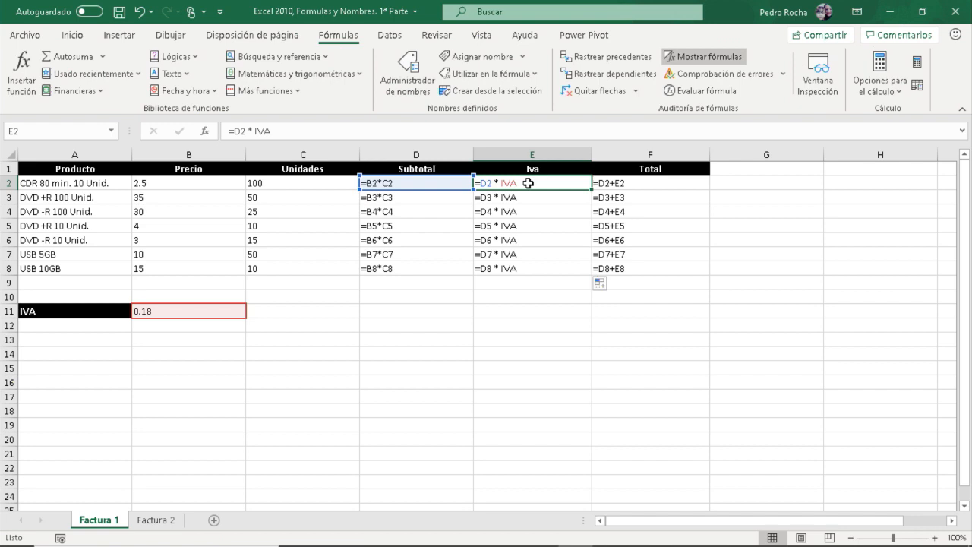
key("Down")
key("Down")
key("Down")
key("Up")
key("Up")
key("Up")
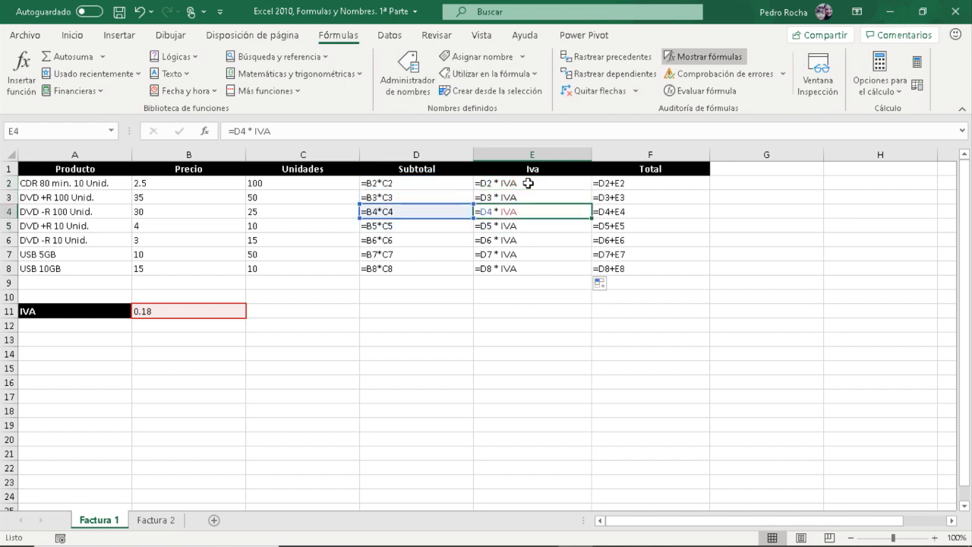
key("Down")
key("Down")
key("Down")
key("Down")
key("Down")
key("Down")
key("Up")
key("Up")
key("Up")
key("Up")
key("Up")
key("Up")
key("Up")
key("Down")
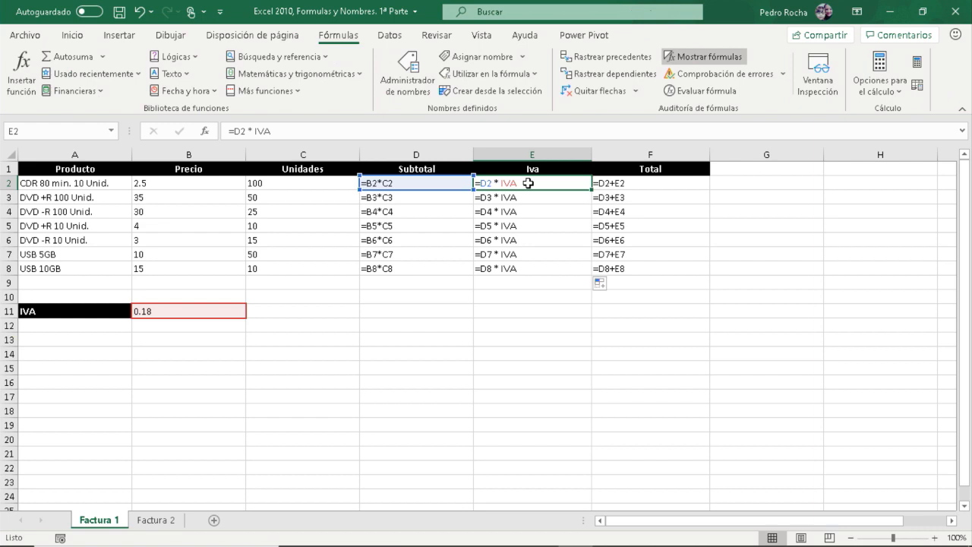
Step: Display the sheet's results instead of its formulas and set the IVA percentage in B11 to 20%
left_click(706, 57)
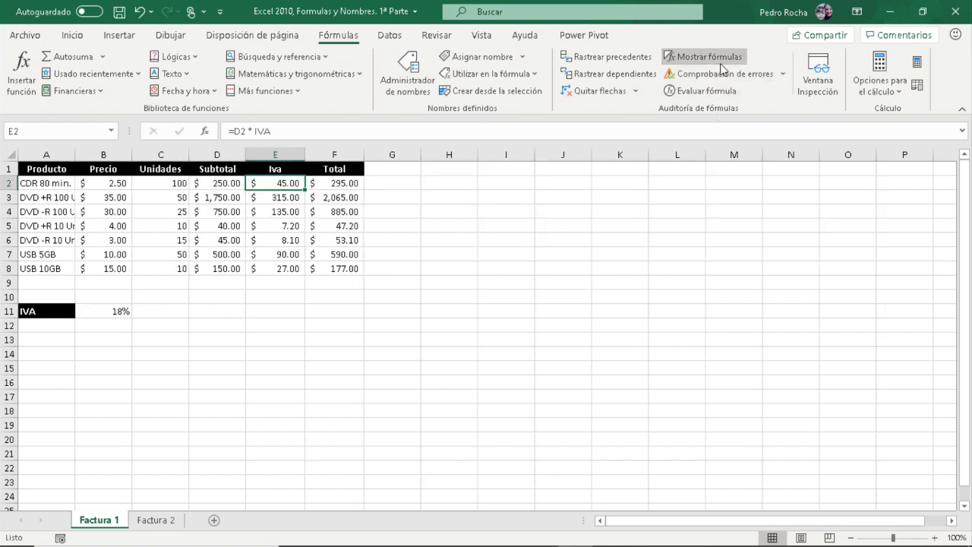
left_click(111, 316)
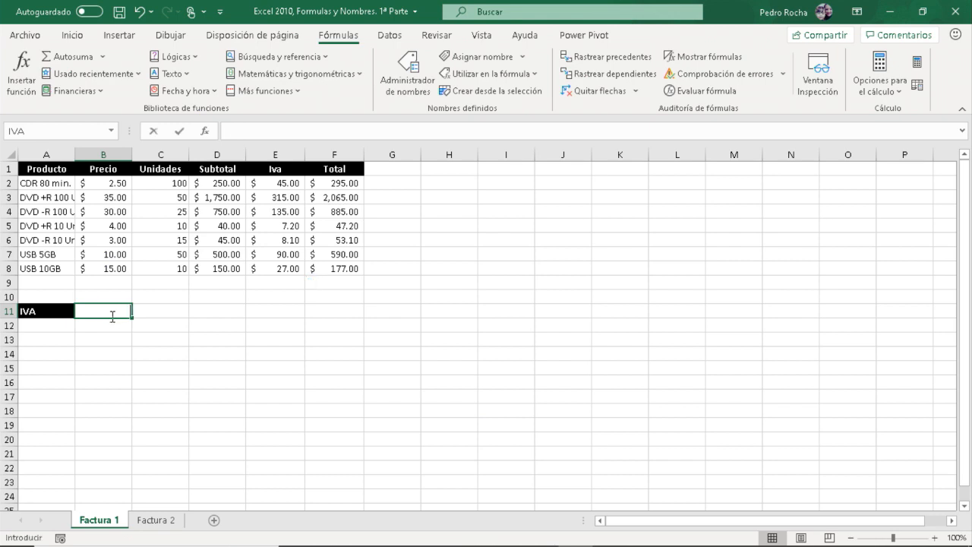
type("20%")
key("Return")
left_click(115, 311)
Step: Go through the Iva cells E2 to E8, examining their recalculated amounts and the references in the E8 formula
left_click(270, 186)
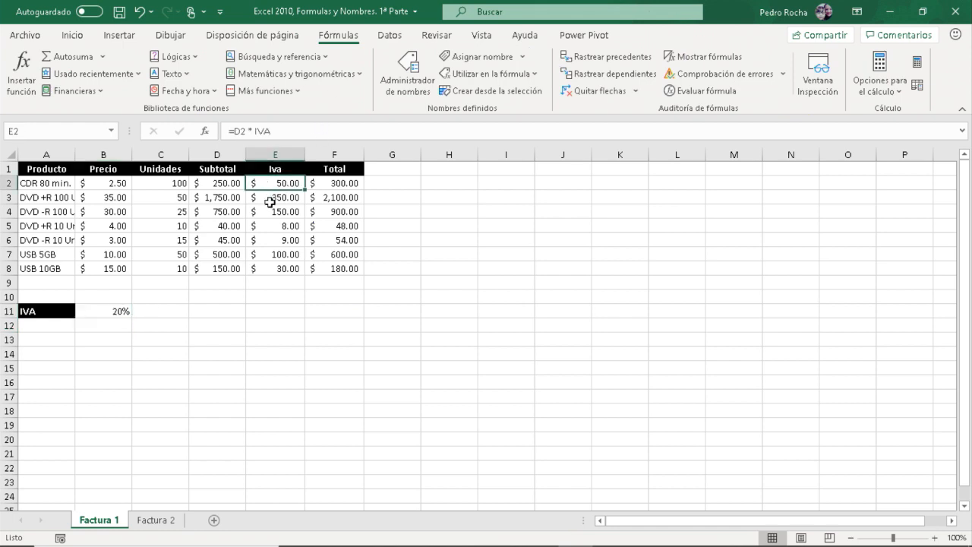
left_click(269, 199)
left_click(271, 212)
left_click(271, 226)
left_click(271, 240)
left_click(271, 256)
left_click(277, 269)
left_click(271, 131)
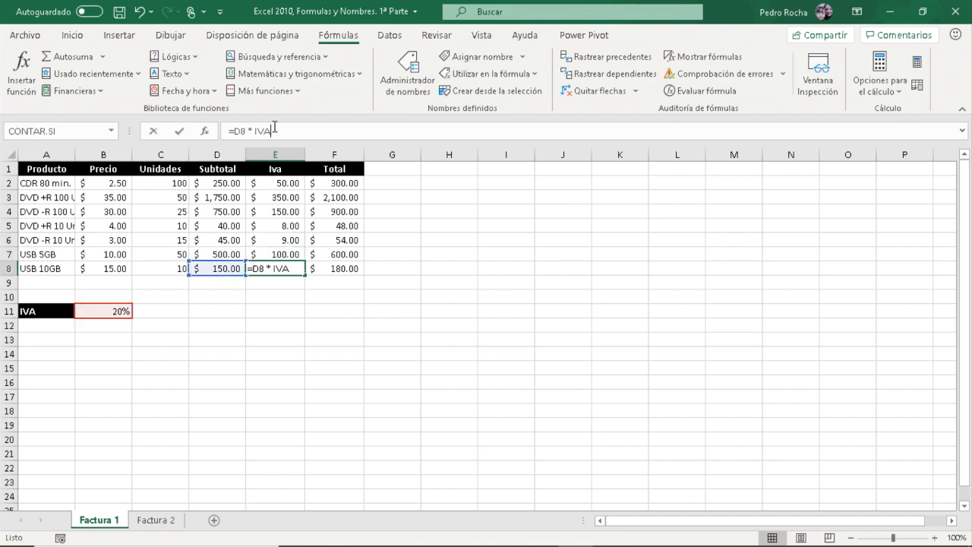
key("Return")
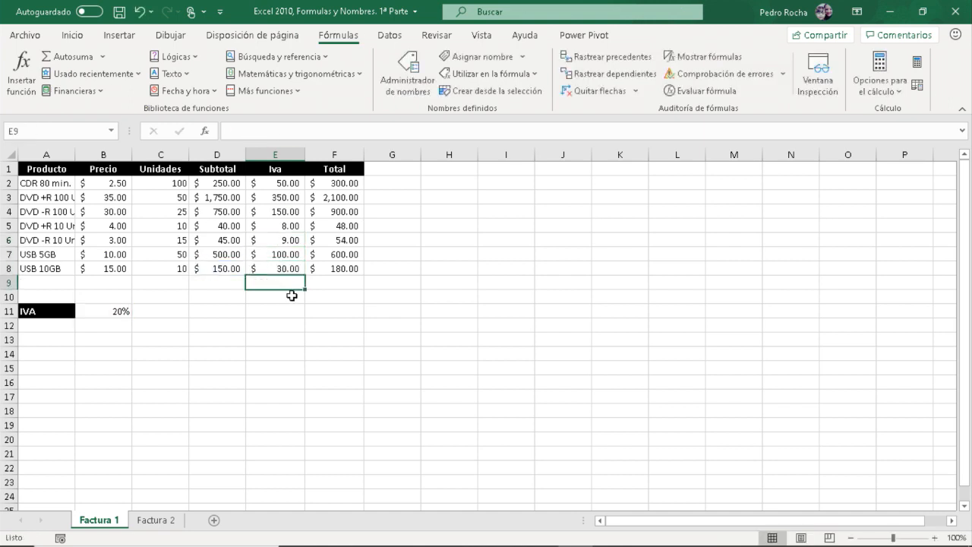
Step: Delete the defined name IVA from the workbook's name manager and confirm the deletion
left_click(126, 310)
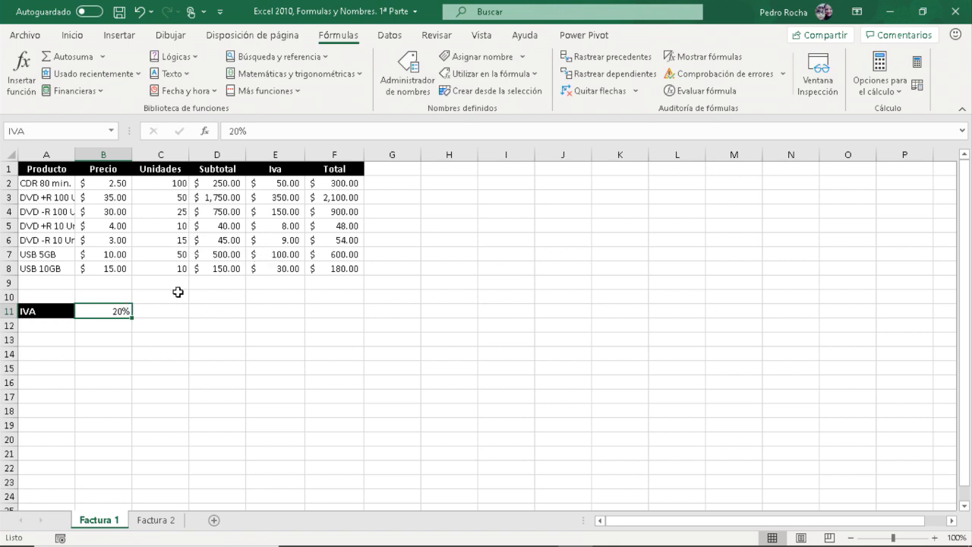
left_click(67, 38)
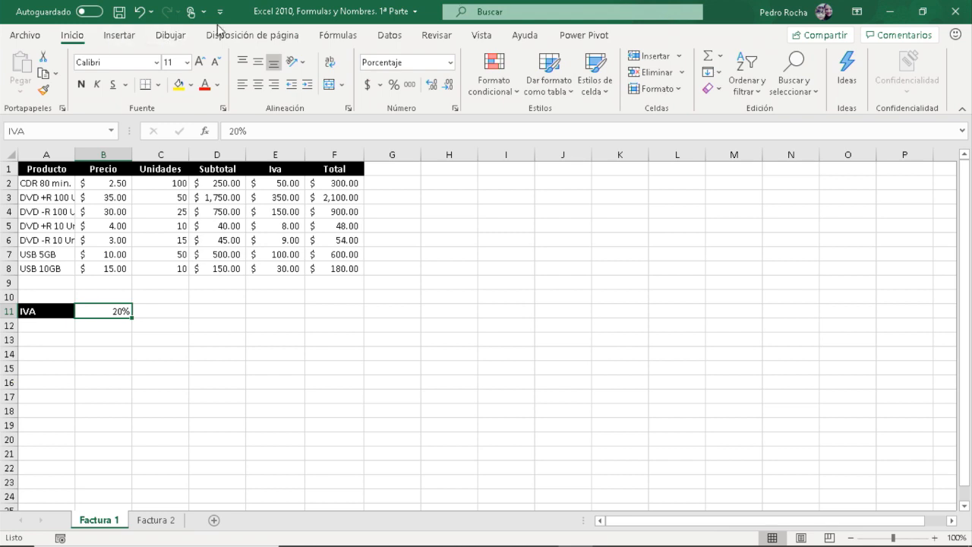
left_click(340, 40)
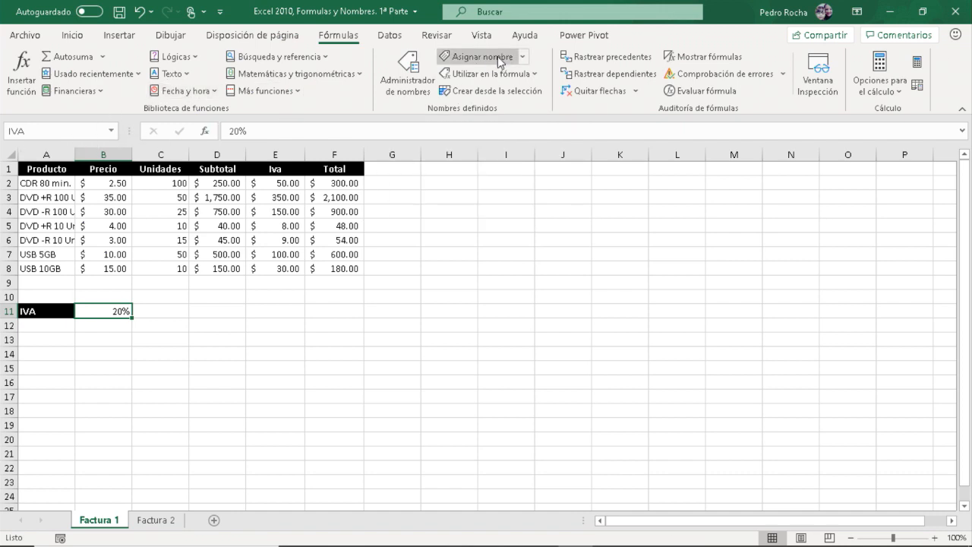
left_click(406, 81)
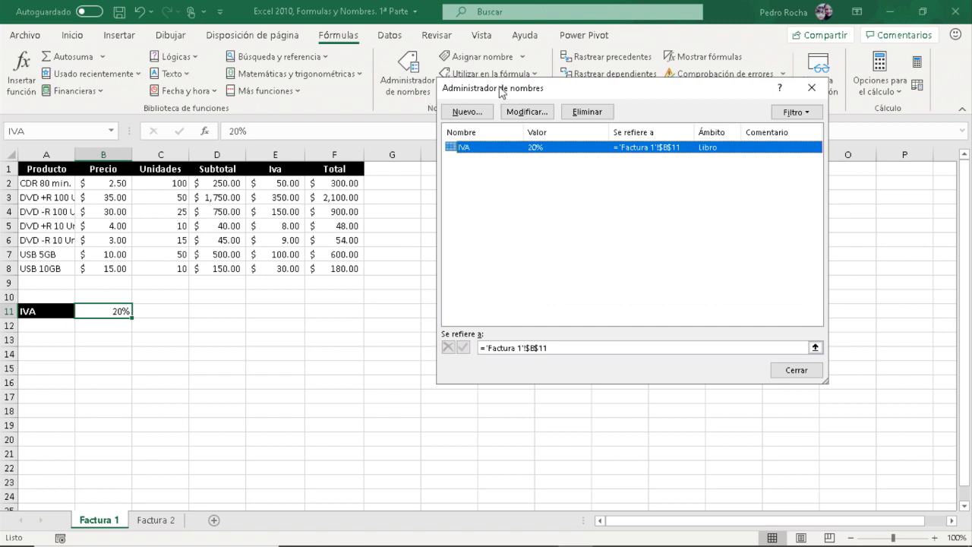
left_click_drag(500, 91, 398, 99)
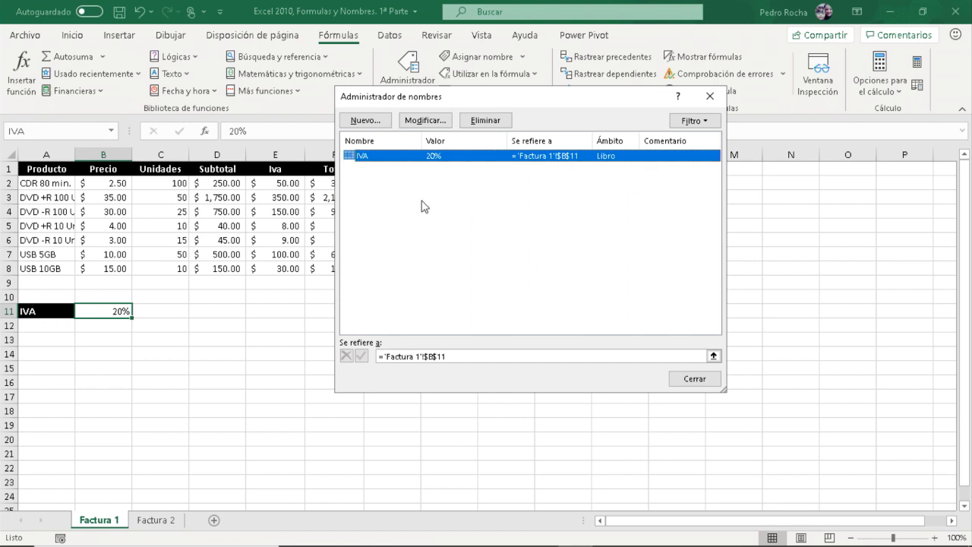
left_click(479, 121)
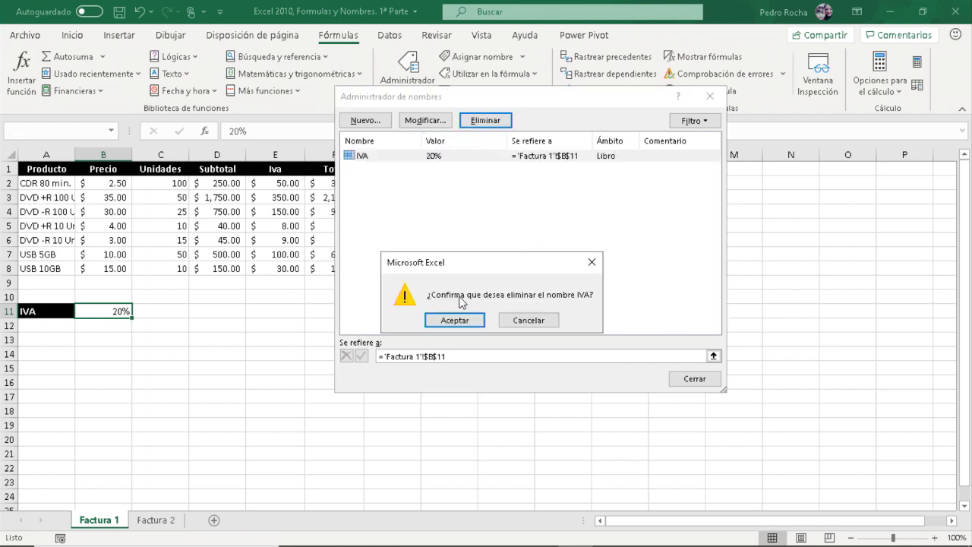
left_click(453, 319)
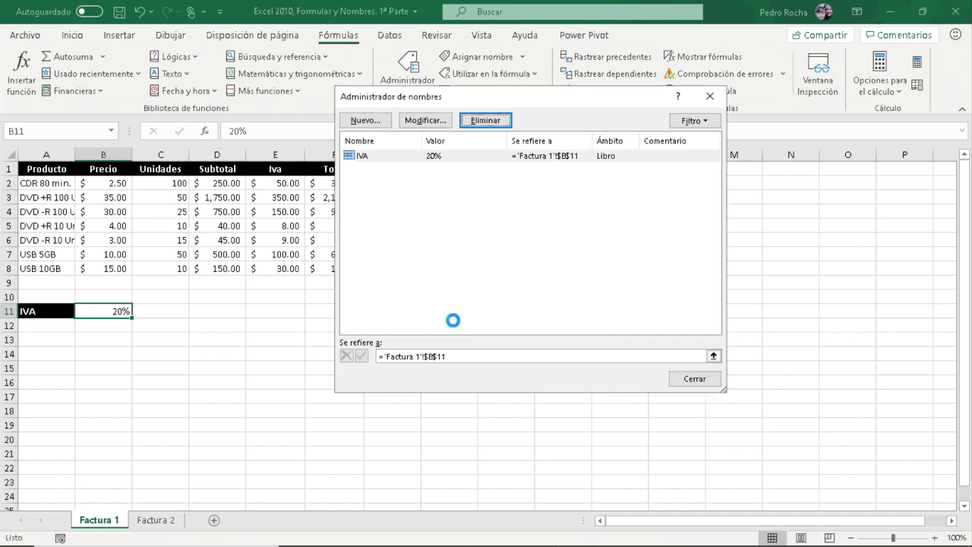
left_click(677, 380)
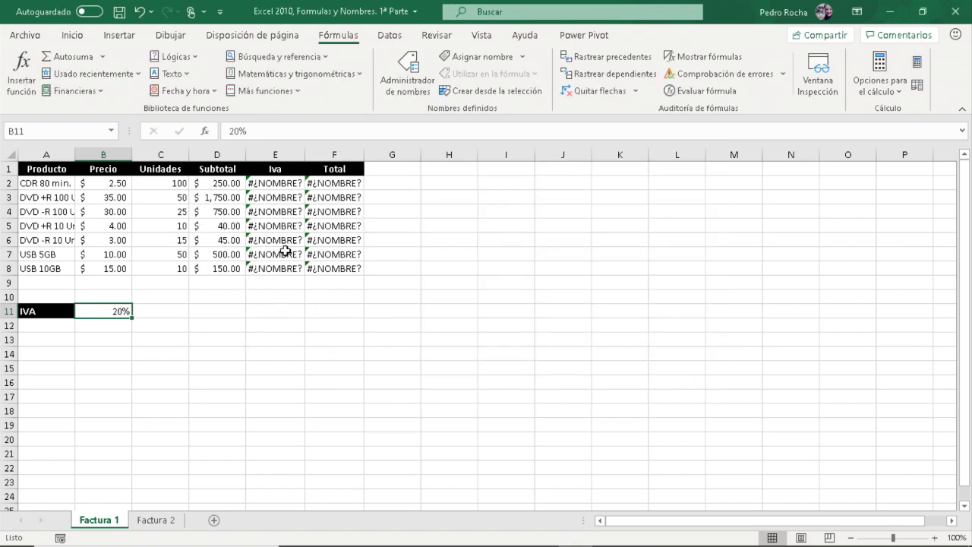
Step: Examine the Iva formulas in E2 and E3 and the percentage cell B11 to see how the deleted name affects them
left_click(284, 184)
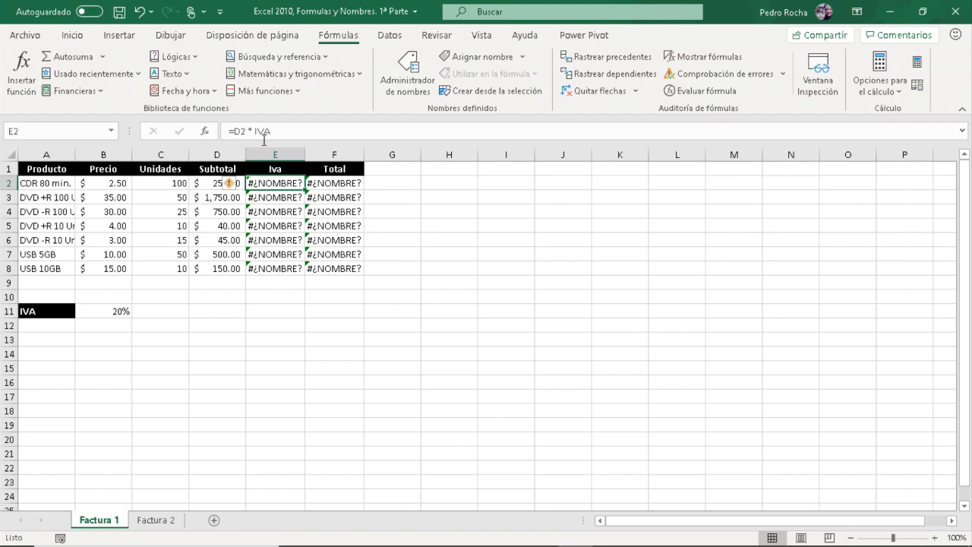
left_click(265, 198)
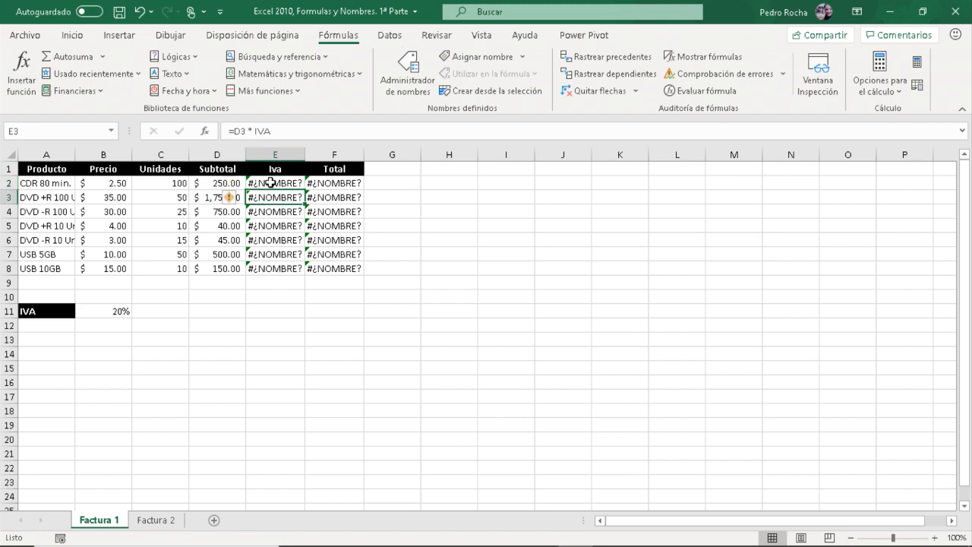
left_click(272, 182)
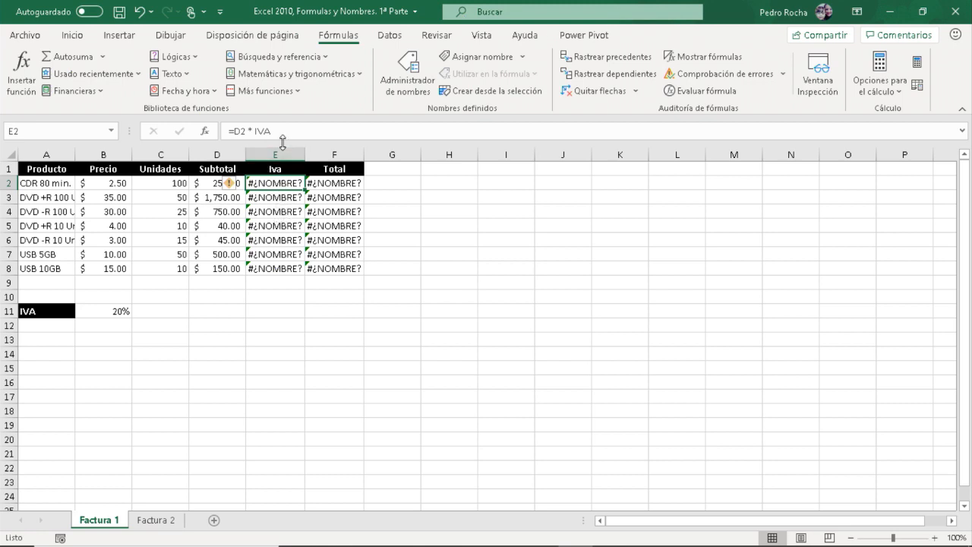
left_click(287, 200)
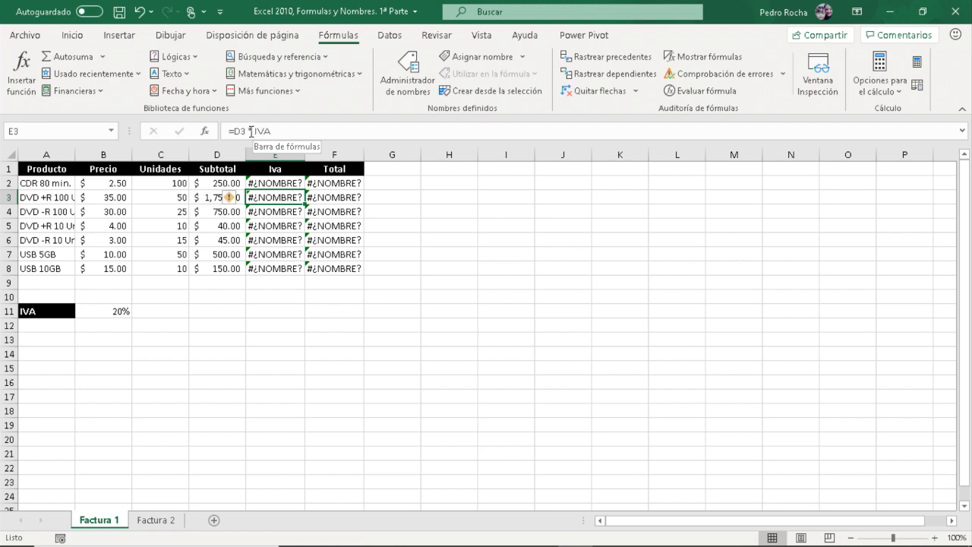
left_click(268, 182)
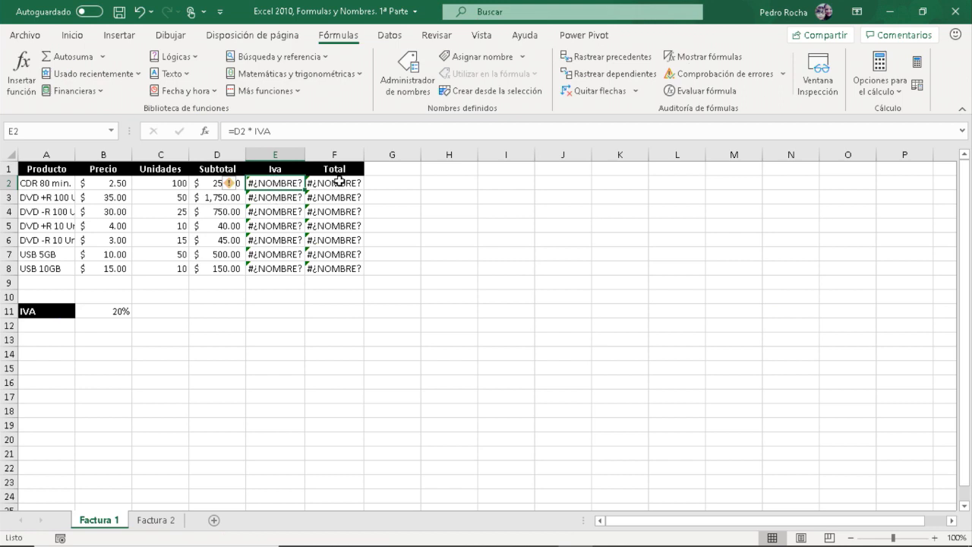
left_click(114, 313)
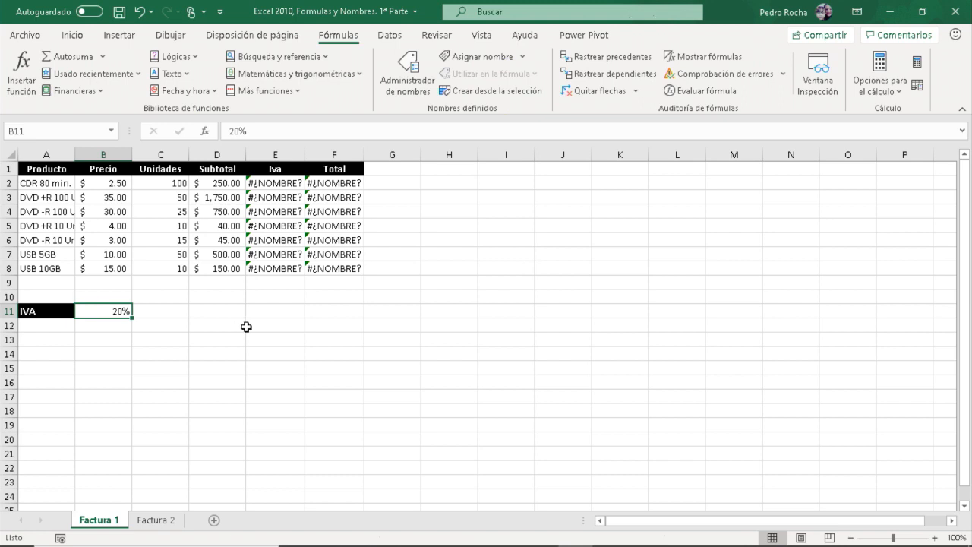
left_click(282, 182)
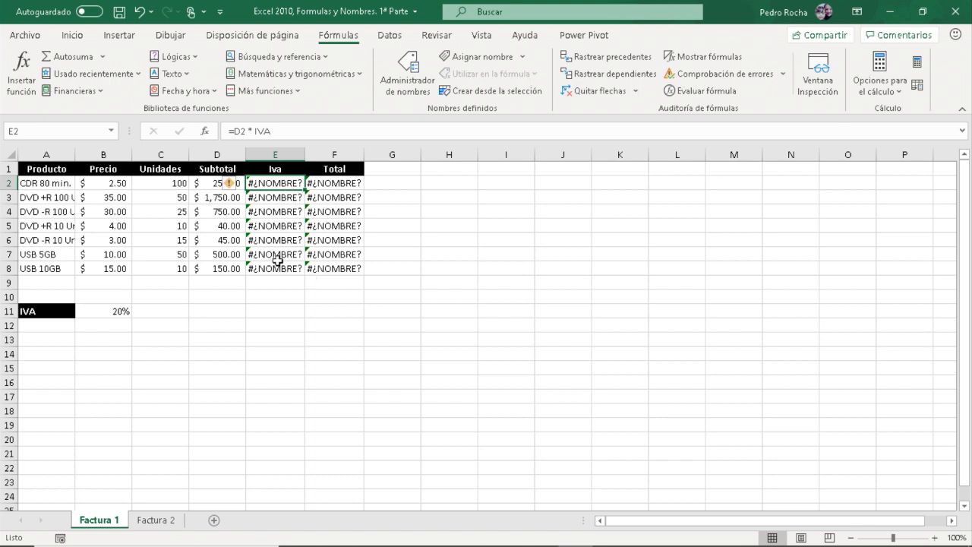
Step: Undo and redo the deletion of the name IVA and check the workbook's list of defined names
left_click(145, 13)
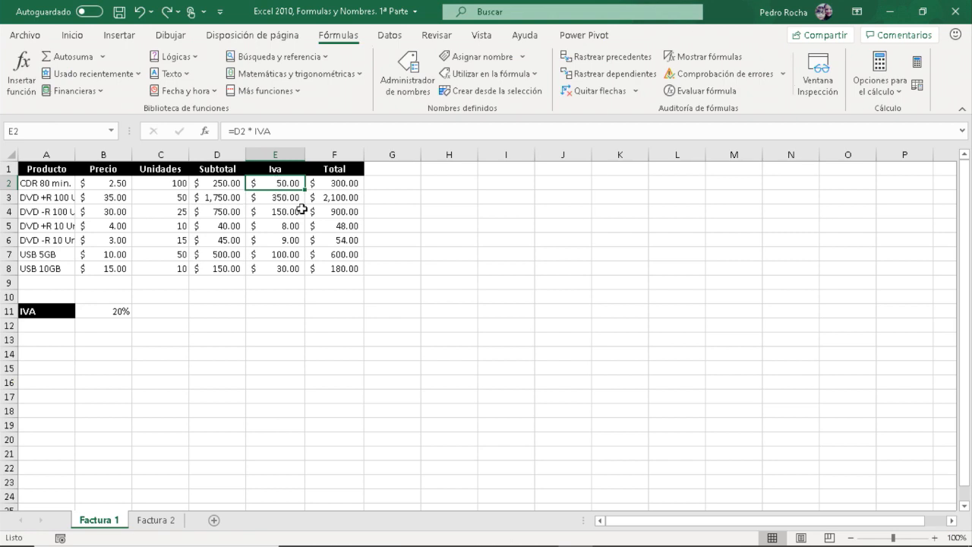
left_click(170, 14)
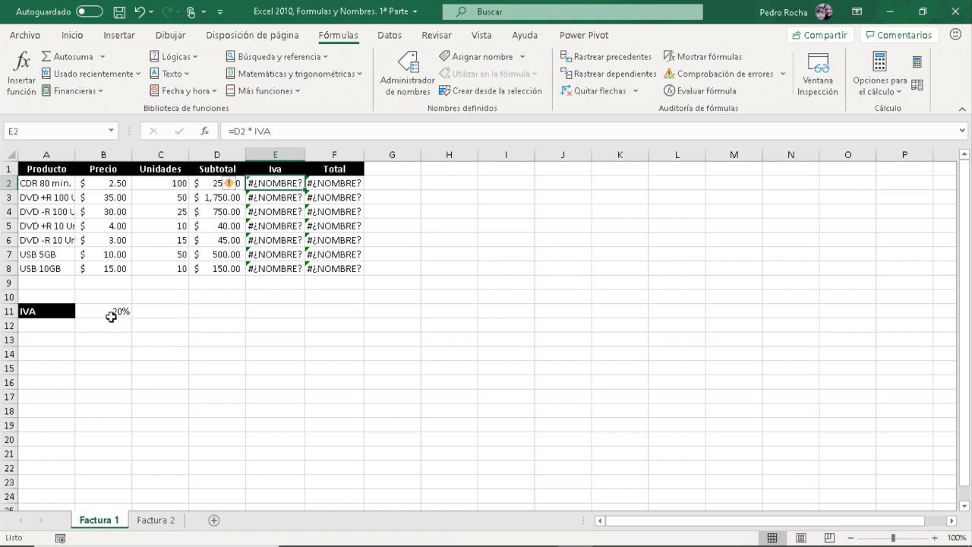
left_click(402, 89)
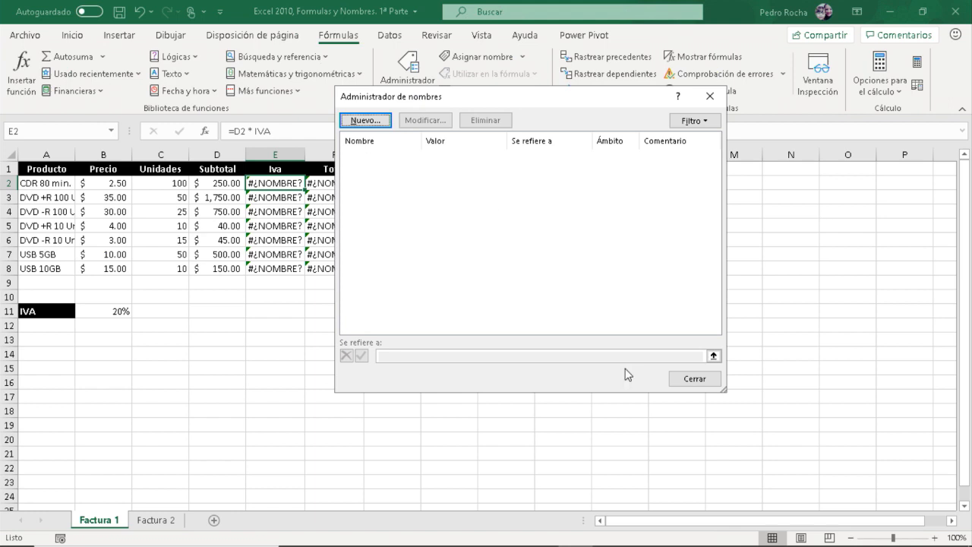
left_click(695, 388)
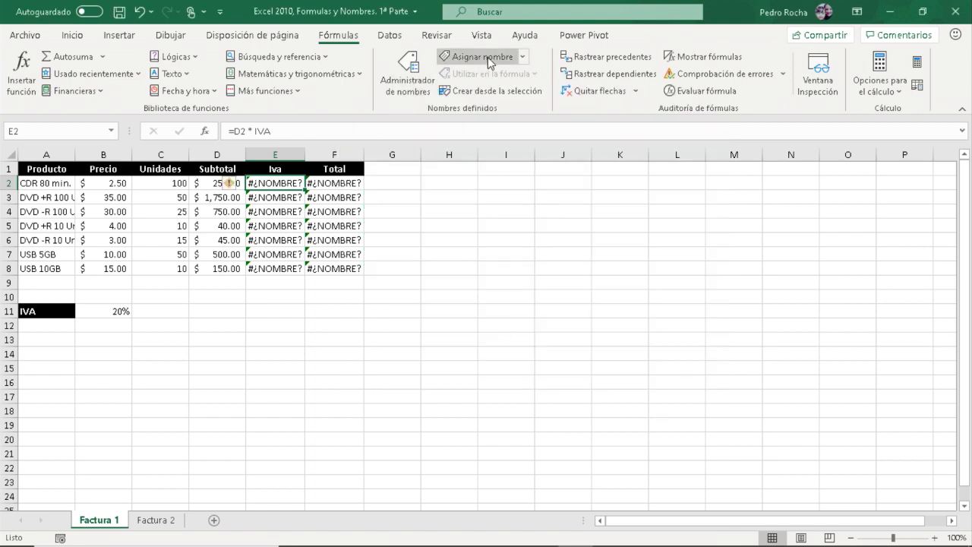
left_click(522, 59)
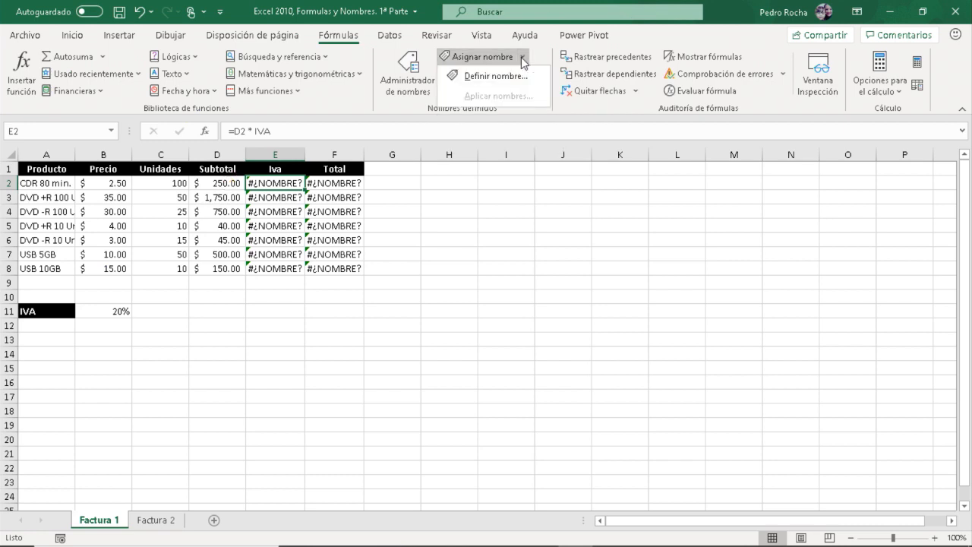
left_click(493, 76)
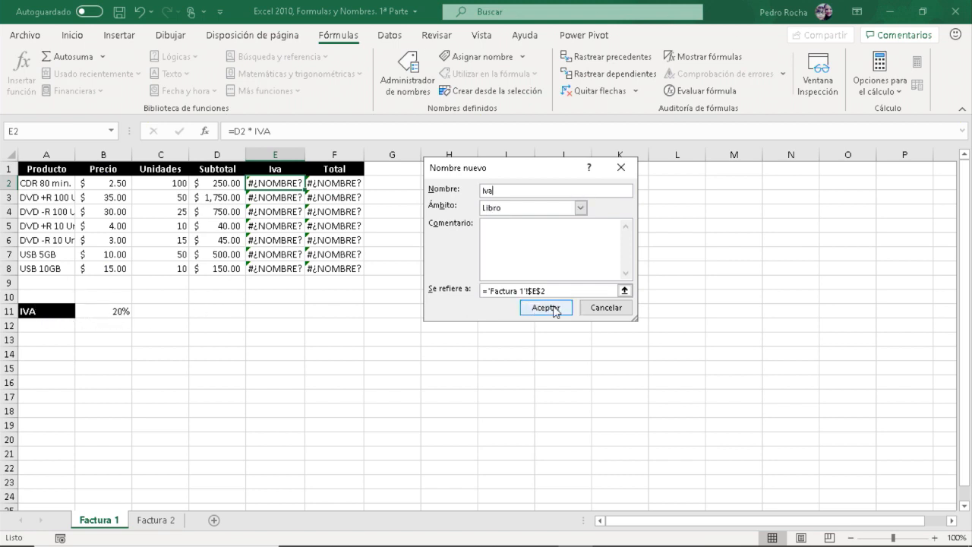
left_click(586, 310)
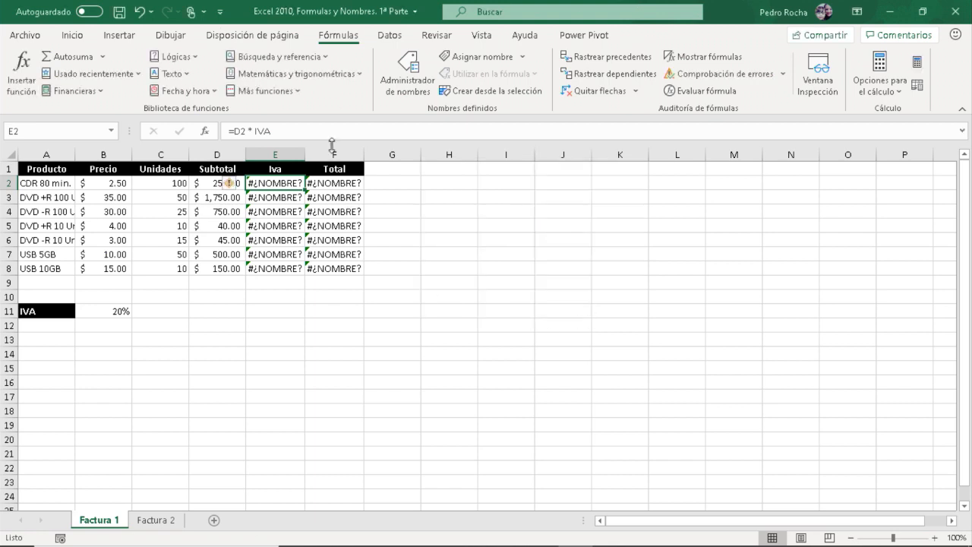
Step: Define the name IVA for the percentage cell B11 on the Factura 1 sheet with the scope Libro
left_click(101, 310)
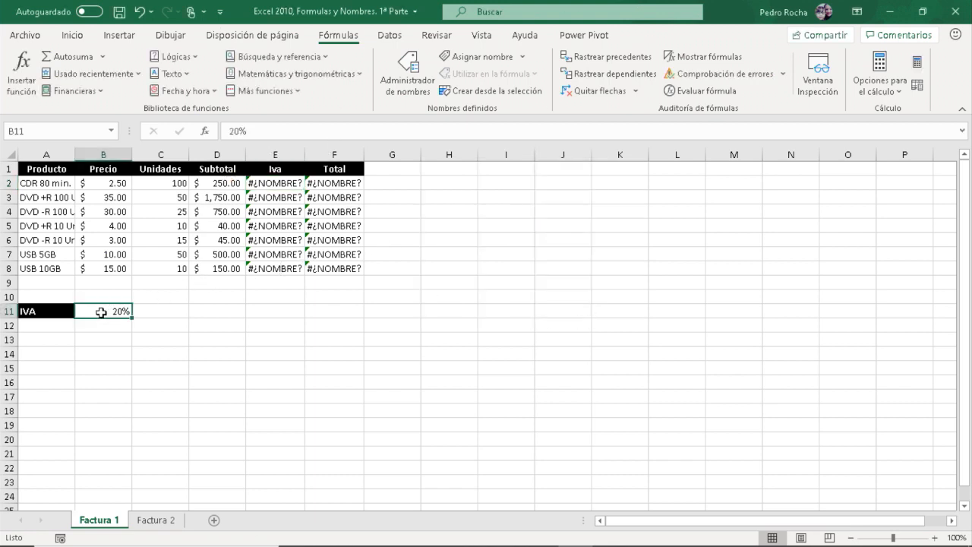
left_click(523, 60)
left_click(517, 76)
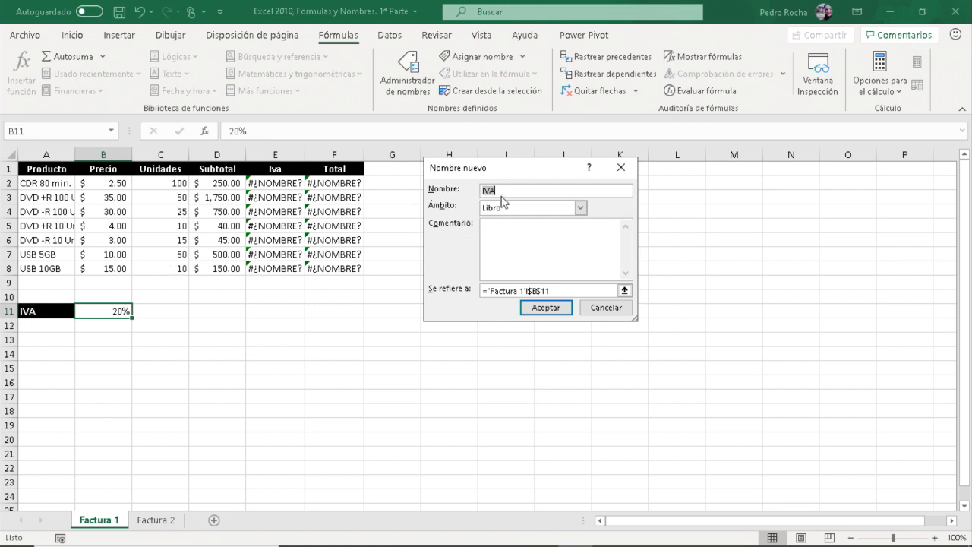
left_click(498, 233)
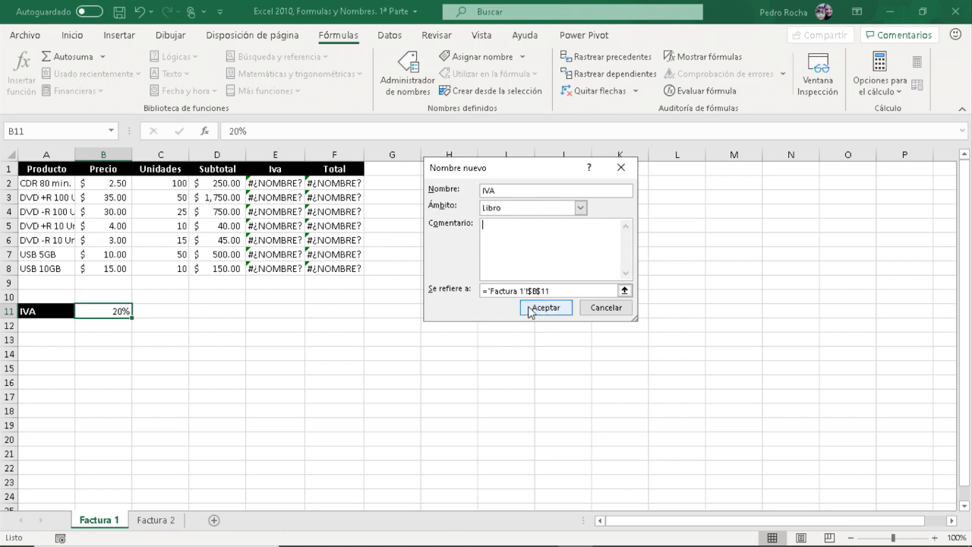
left_click(536, 307)
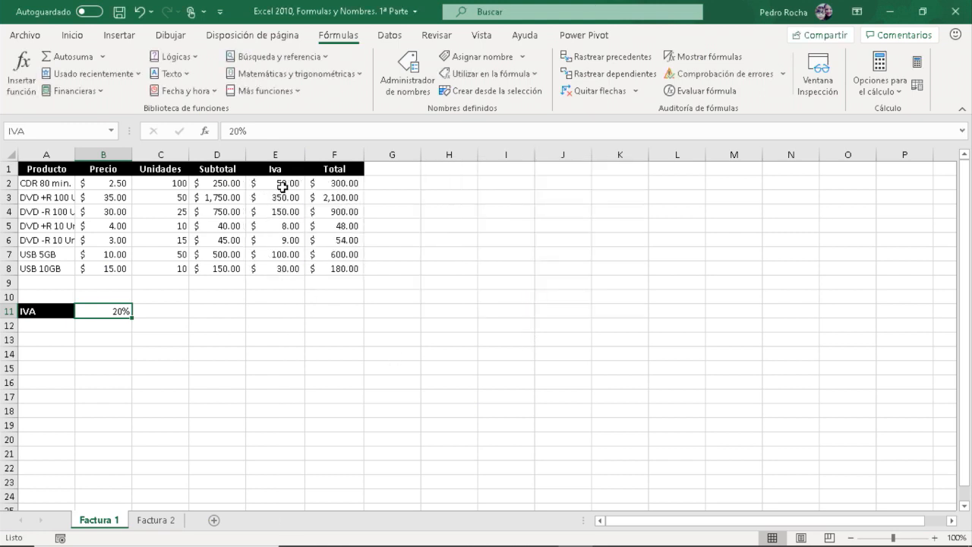
Step: Check the list of defined names and compare the Iva formula in E2 with the named cell B11
left_click(110, 133)
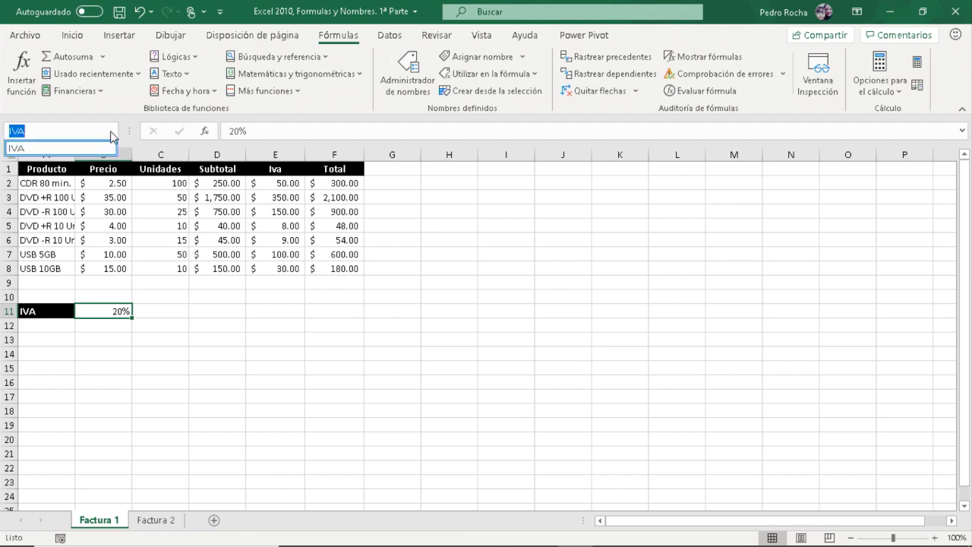
left_click(112, 133)
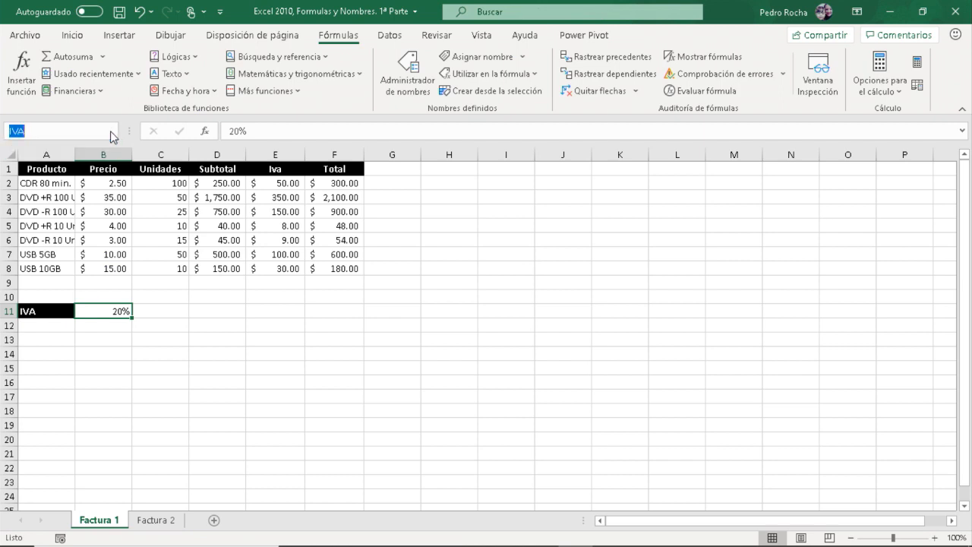
left_click(295, 188)
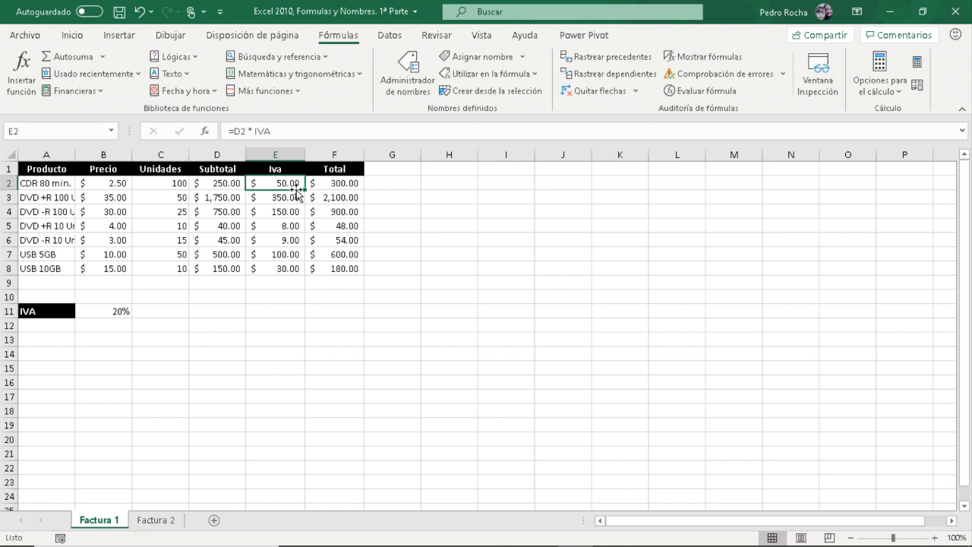
left_click(102, 309)
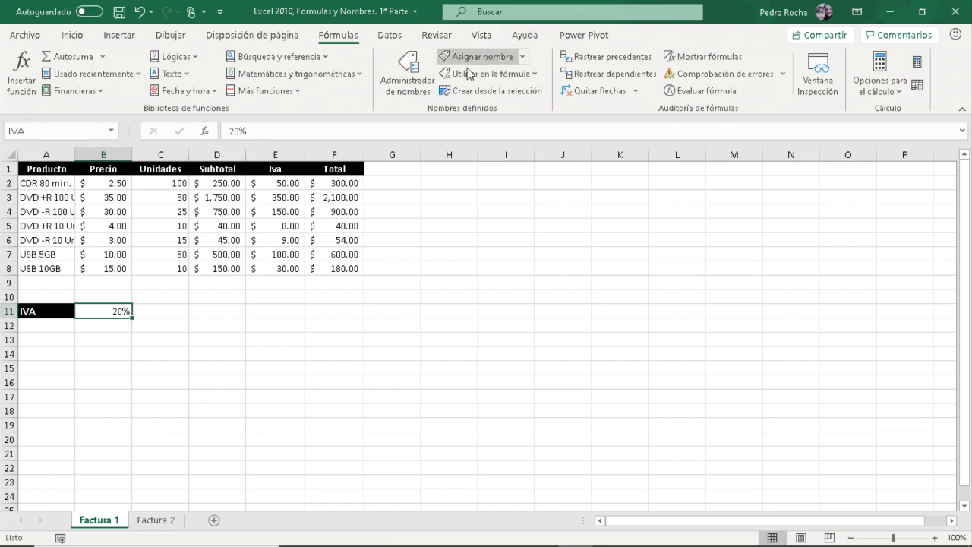
Step: Review the fields for defining a new name from the workbook's list of names, without creating one
left_click(408, 70)
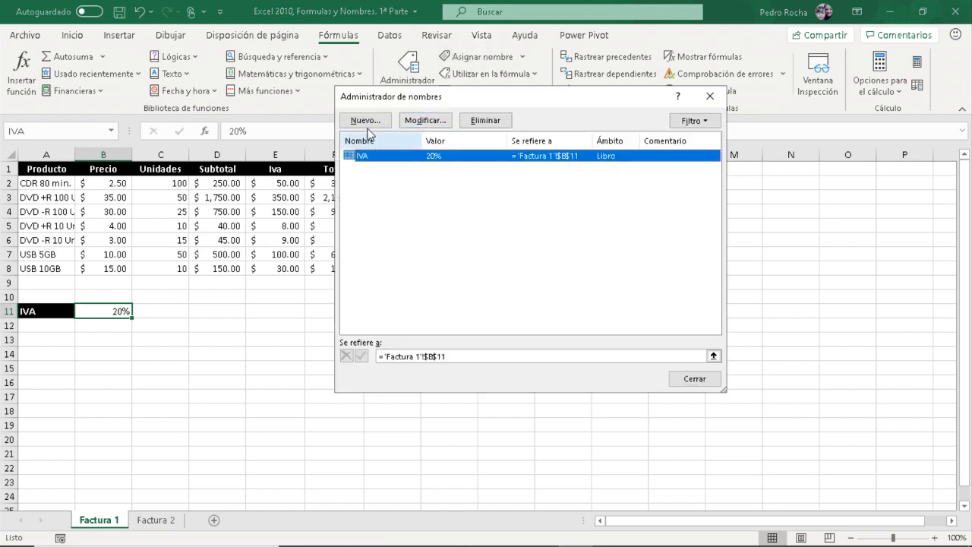
left_click(367, 123)
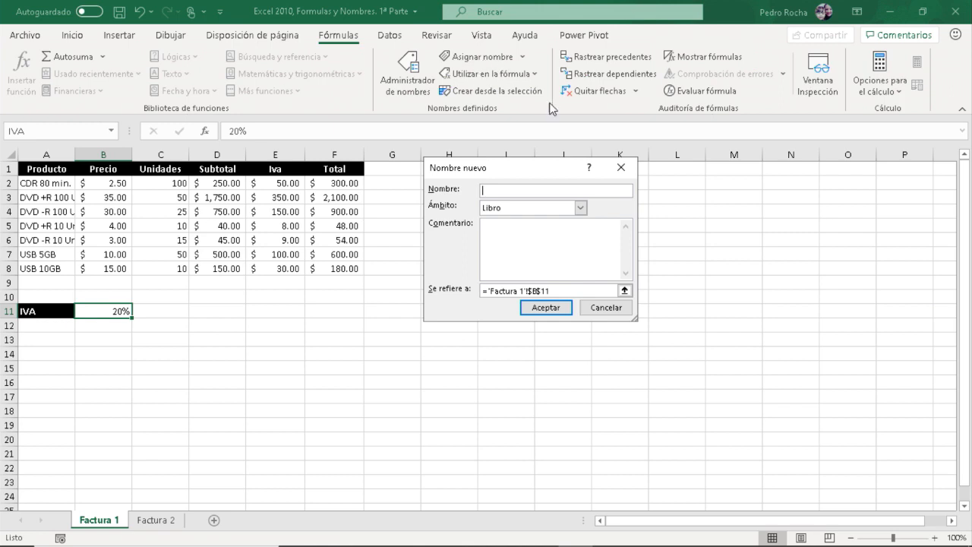
left_click(612, 311)
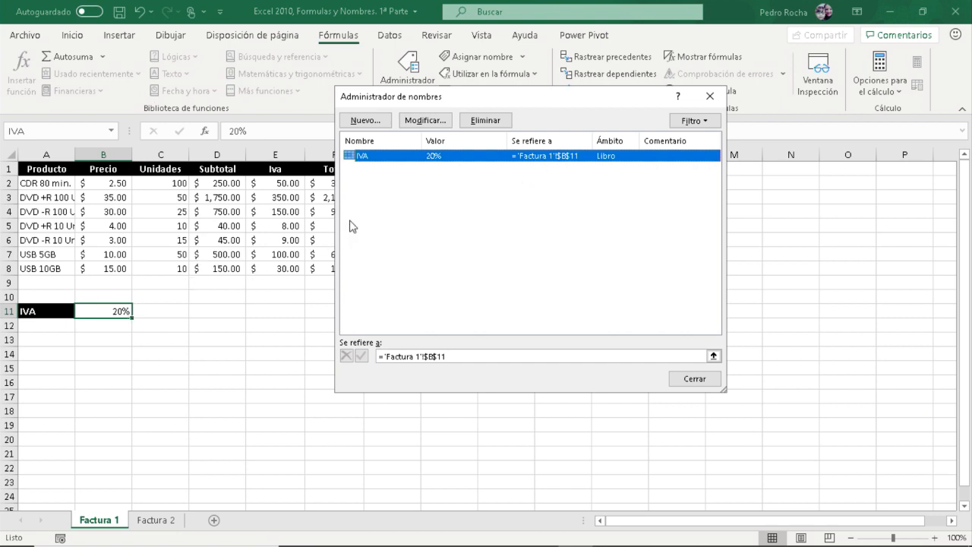
Step: Edit the name IVA so it refers to the relative reference ='Factura 1'!B11 and dismiss the circular reference warning
key("Escape")
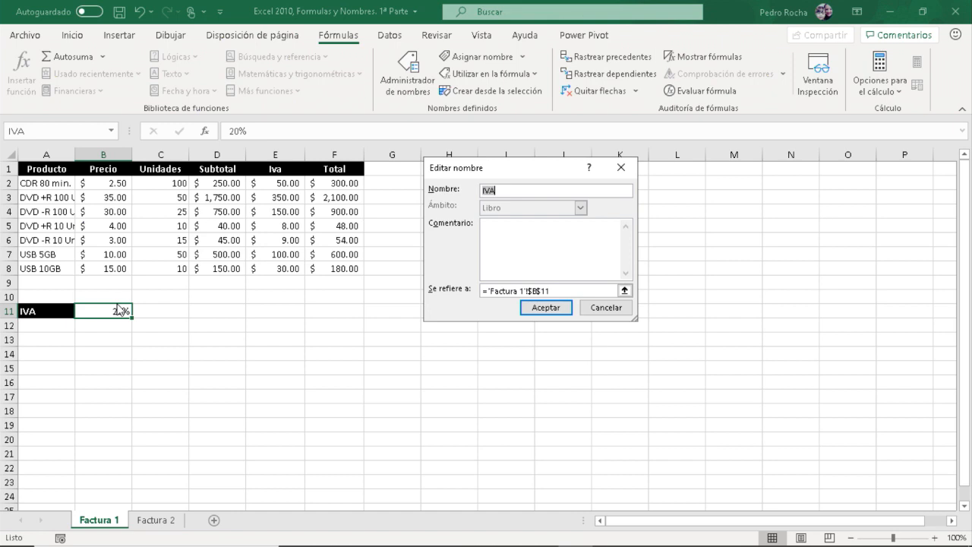
left_click(532, 291)
key("BackSpace")
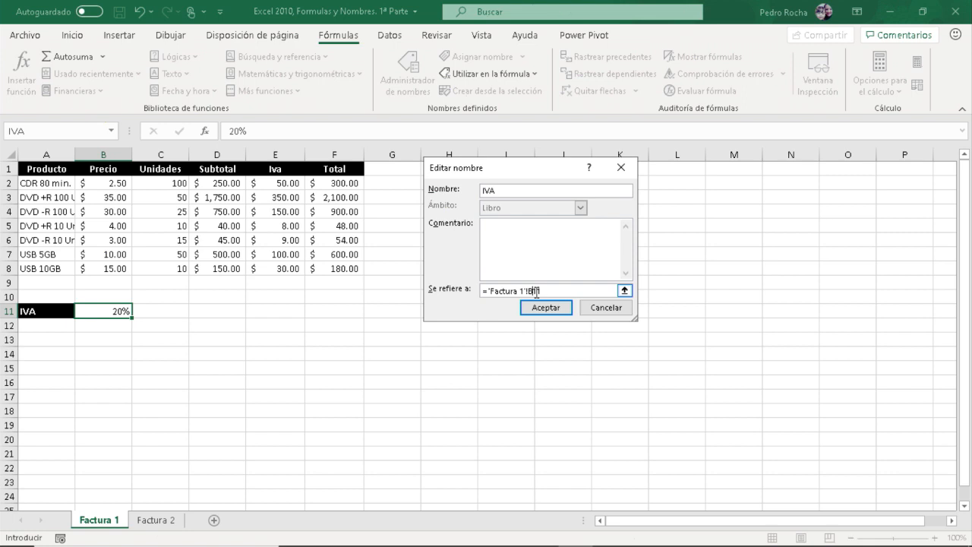
left_click(544, 307)
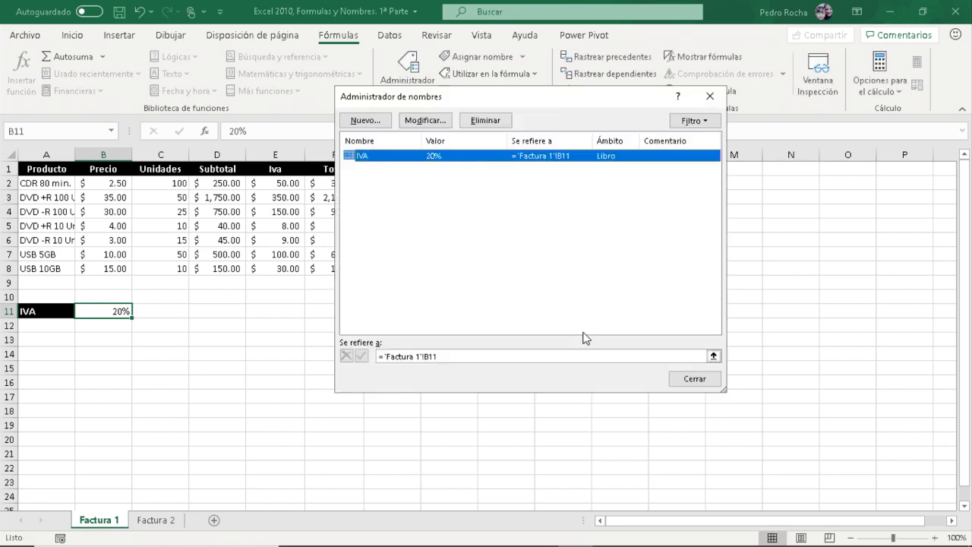
left_click(675, 382)
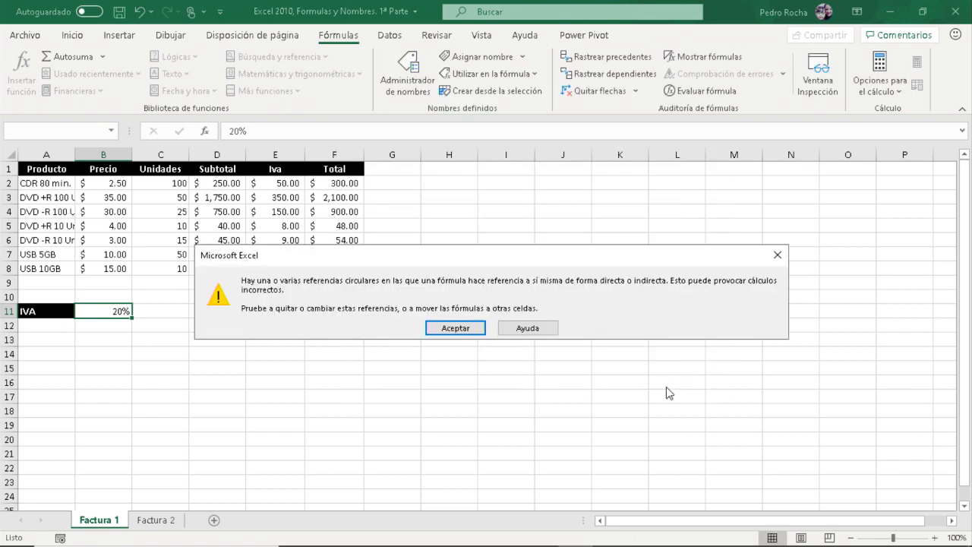
left_click(468, 328)
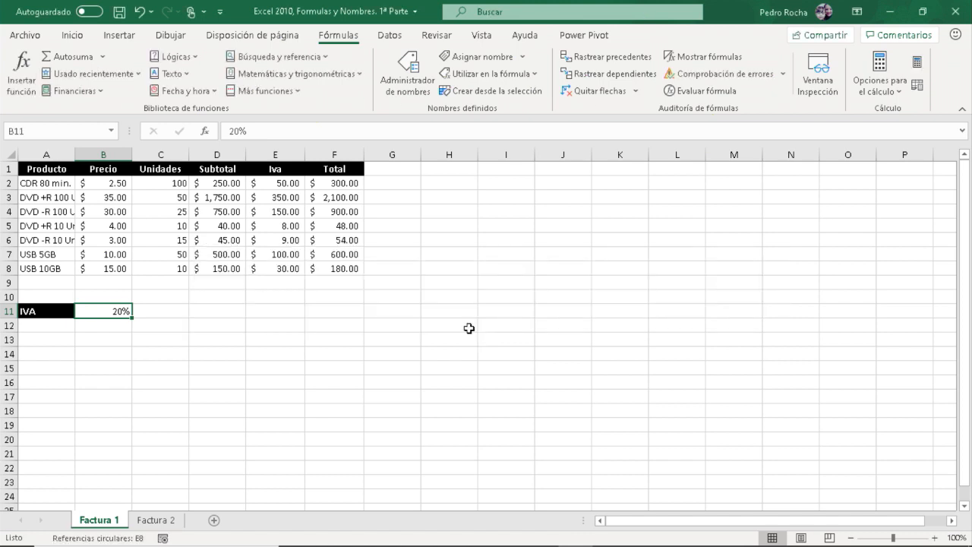
Step: Fill the Iva formula from E2 down to E8 to test the relative name, and undo the fill
left_click(289, 183)
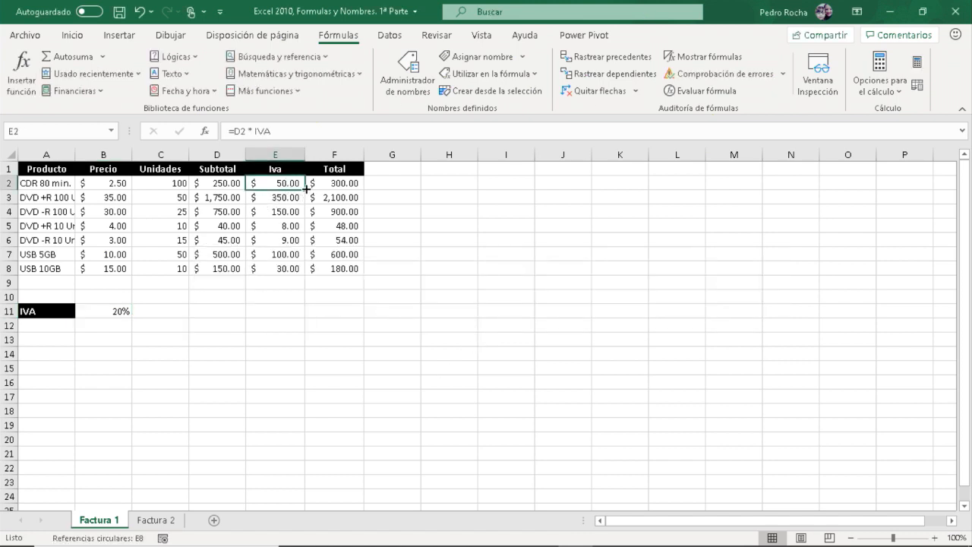
double_click(305, 189)
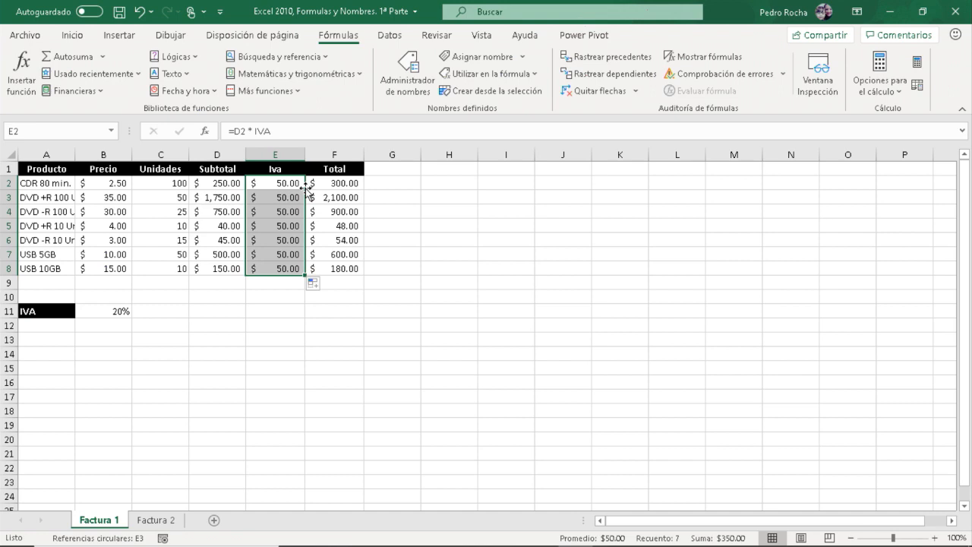
left_click(280, 183)
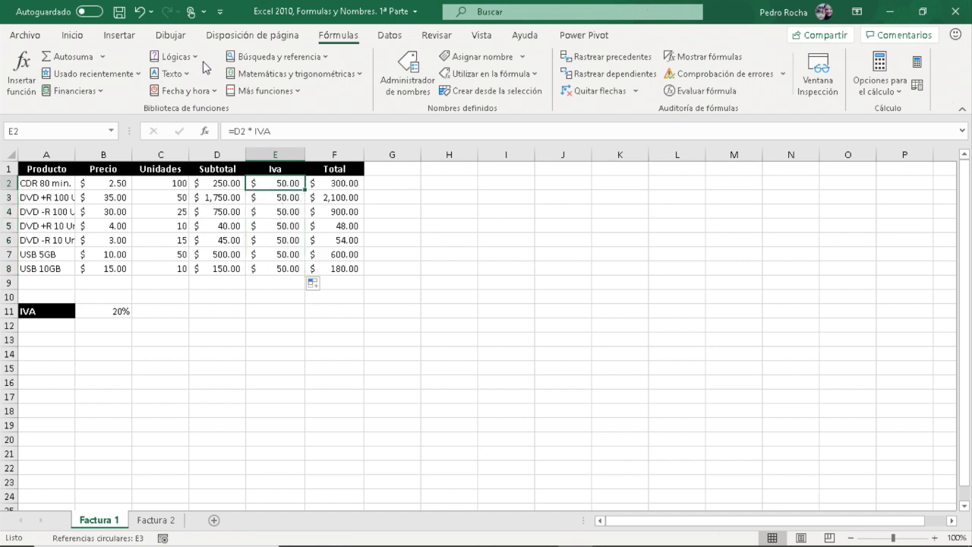
left_click(142, 12)
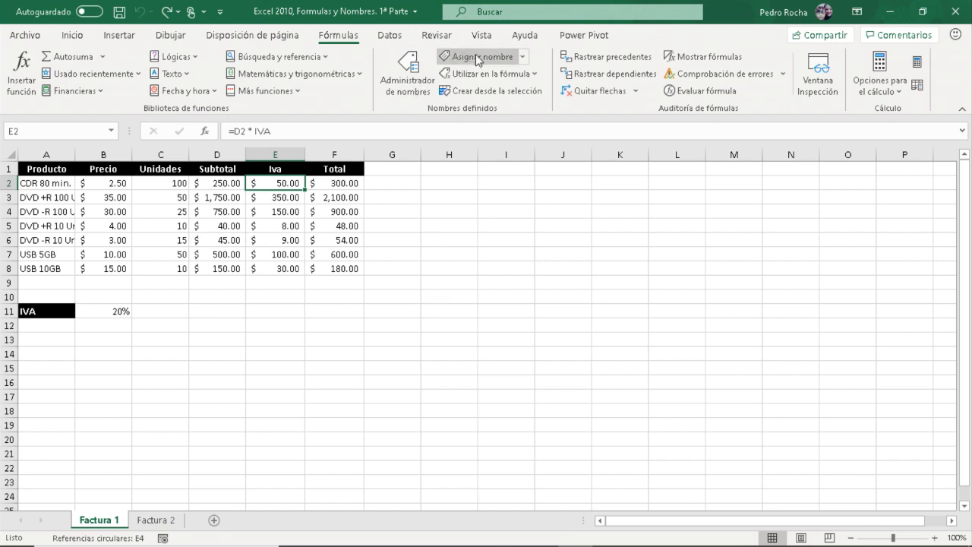
Step: With E2 selected, examine which cell the name IVA refers to, leaving its definition unedited
left_click(408, 76)
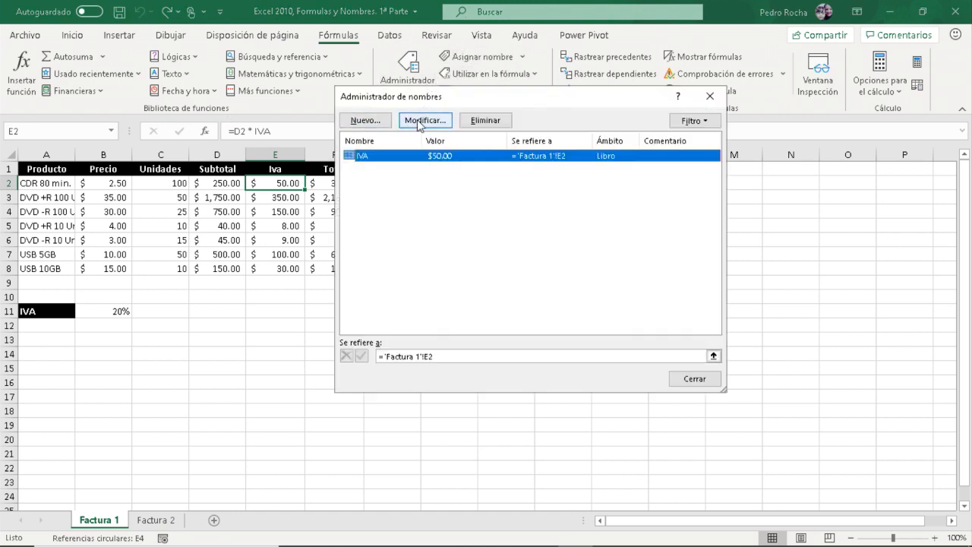
left_click(419, 120)
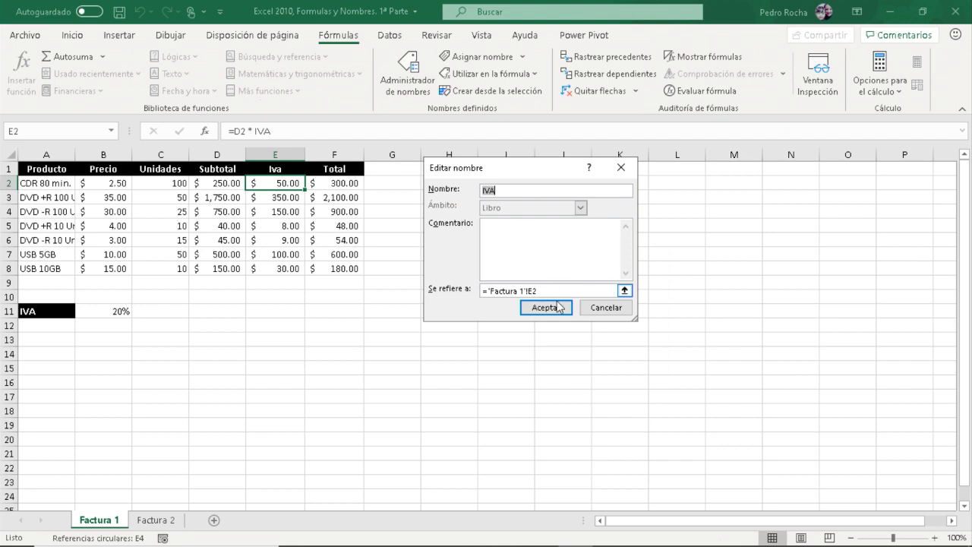
left_click(597, 307)
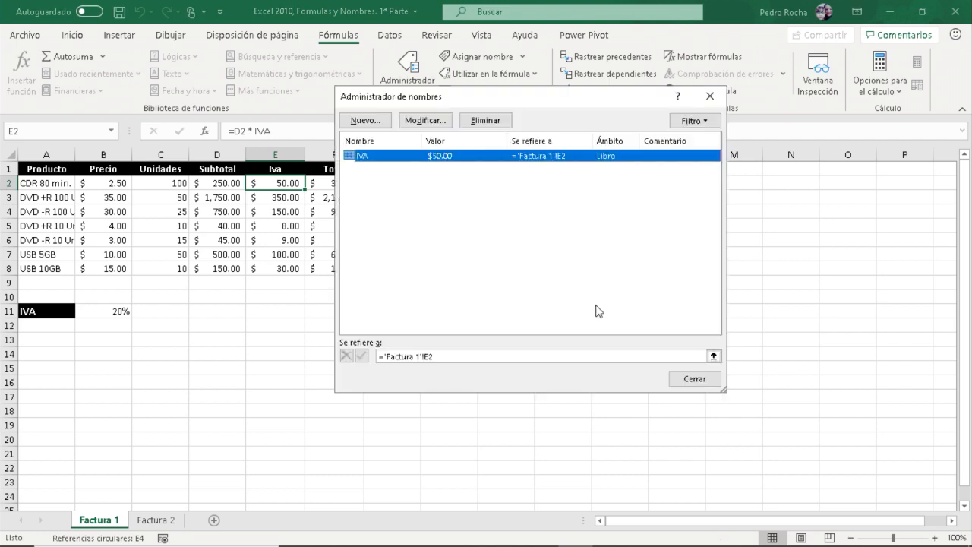
left_click(680, 383)
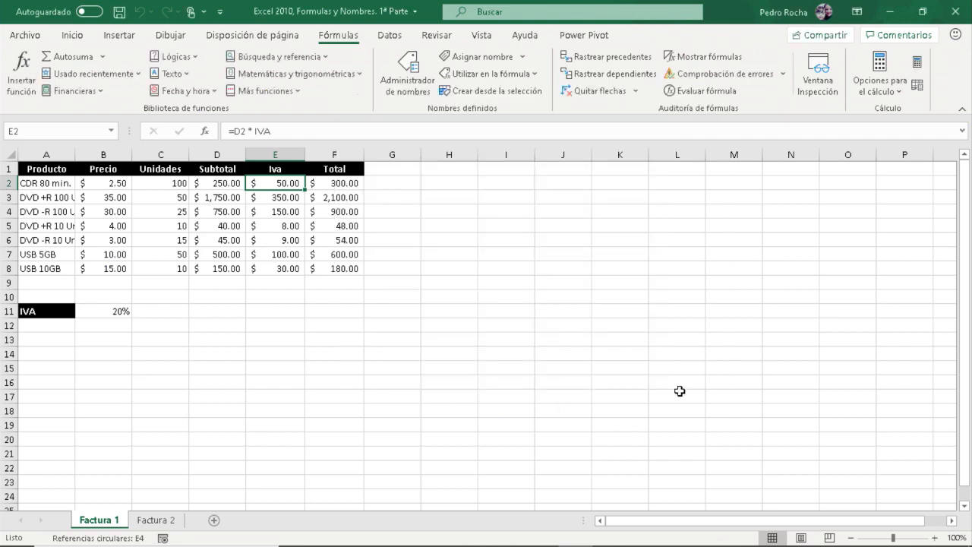
Step: With B11 selected, edit the name IVA so it refers to the absolute reference ='Factura 1'!$B$11
left_click(101, 312)
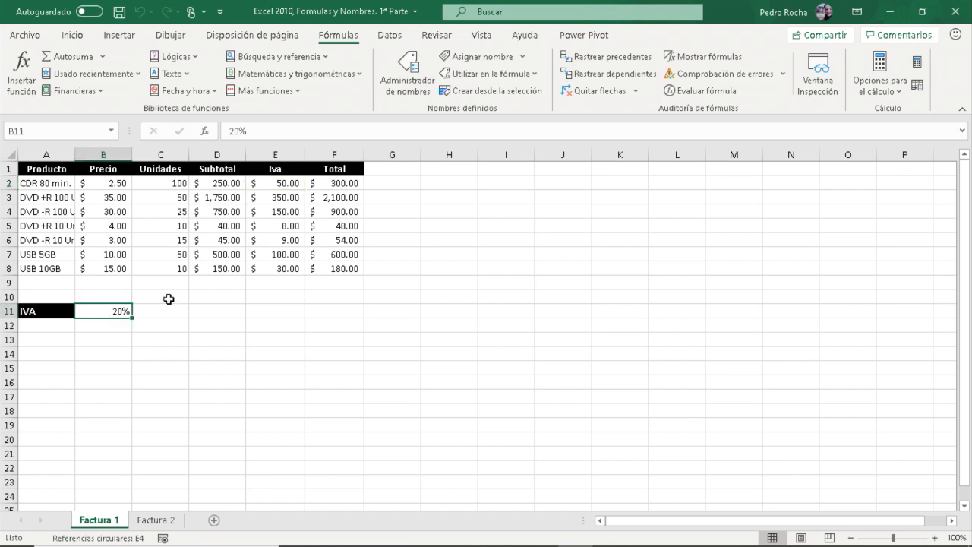
left_click(410, 82)
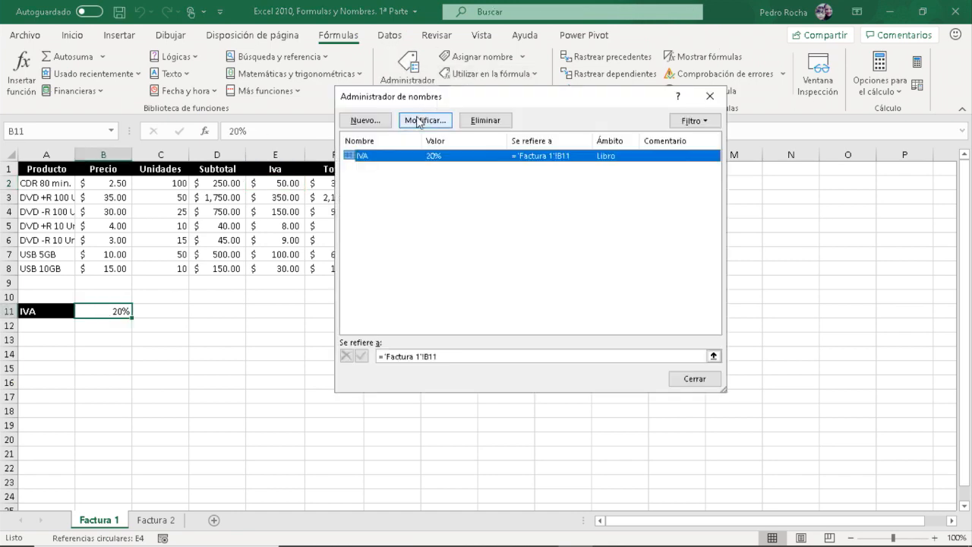
left_click(424, 120)
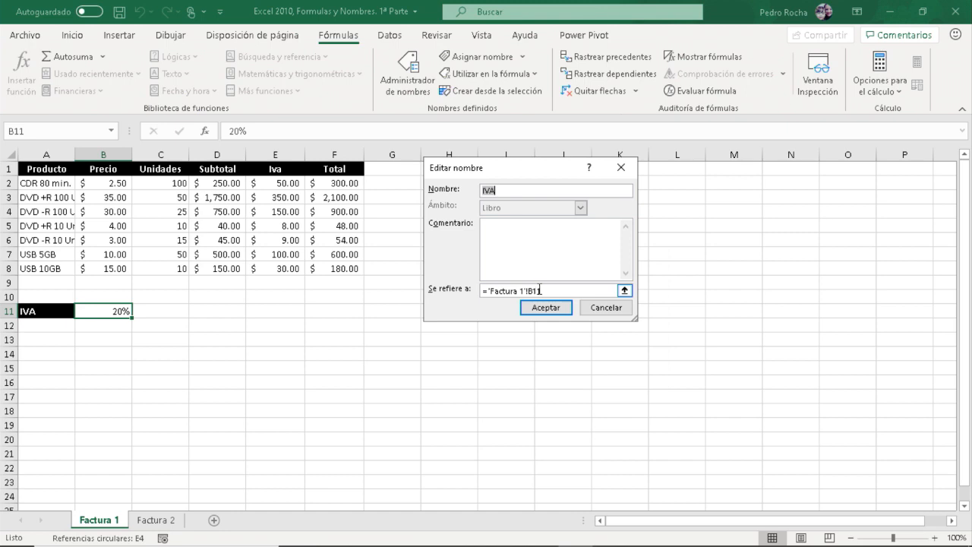
left_click(533, 291)
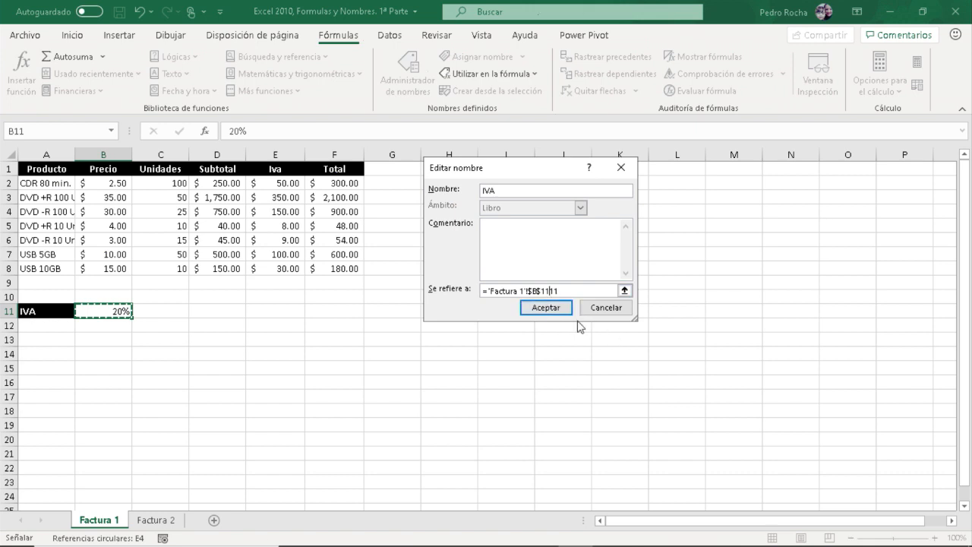
key("F2")
left_click(566, 309)
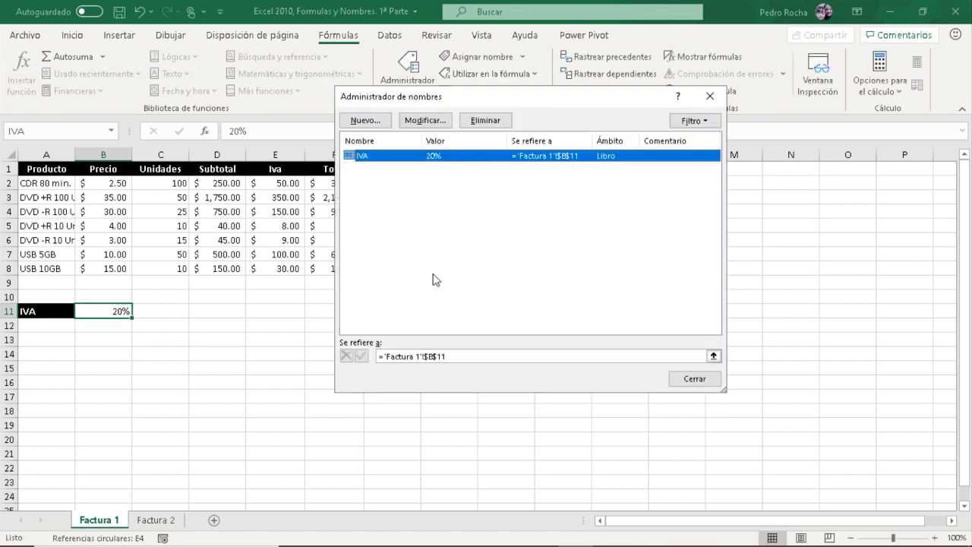
left_click(698, 379)
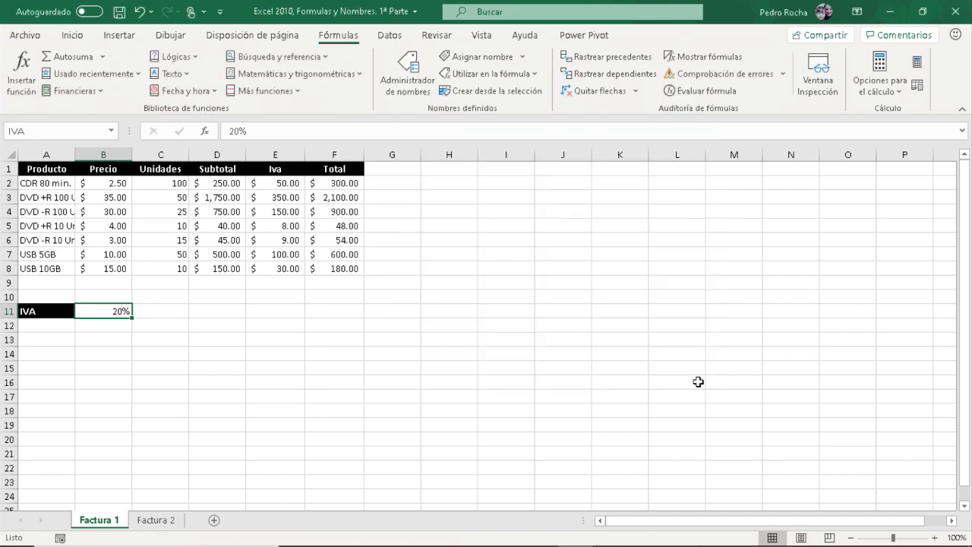
Step: Compare the Iva formulas in E2 to E4 with the definition of the name IVA and cell B11
left_click(277, 183)
left_click(277, 198)
left_click(278, 210)
left_click(282, 183)
left_click(411, 85)
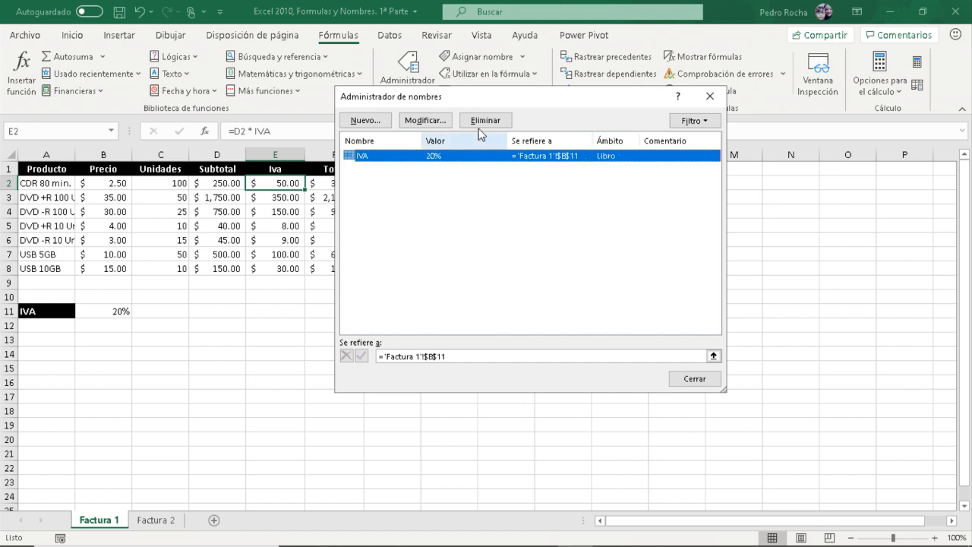
left_click(689, 384)
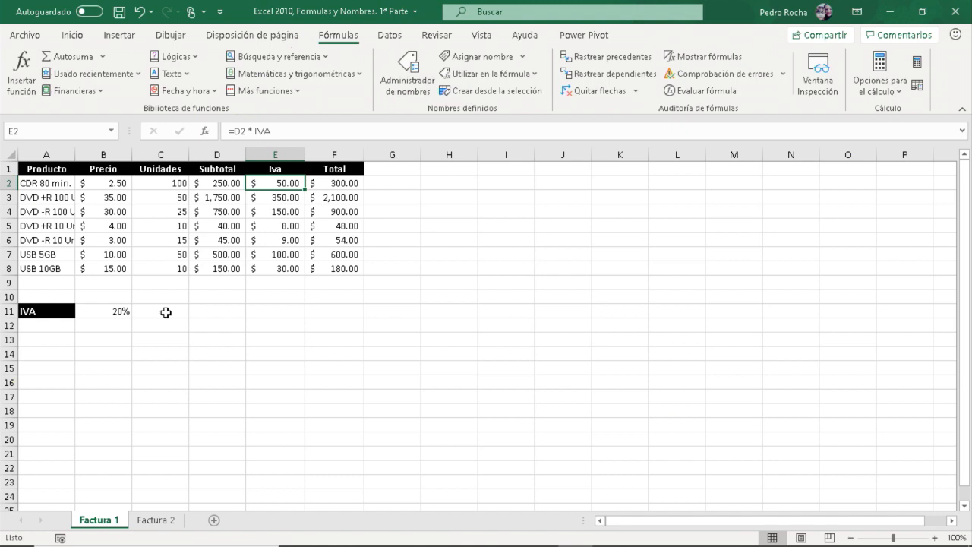
left_click(115, 311)
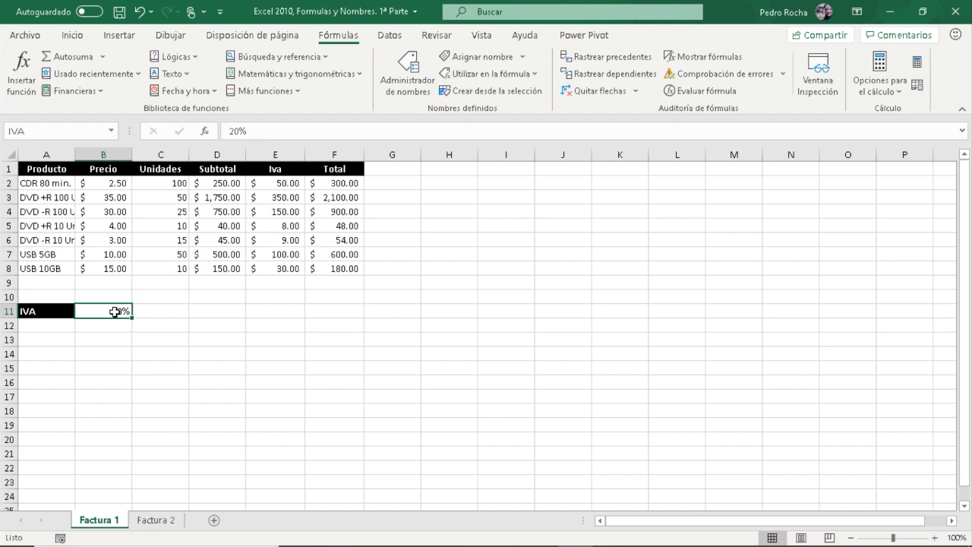